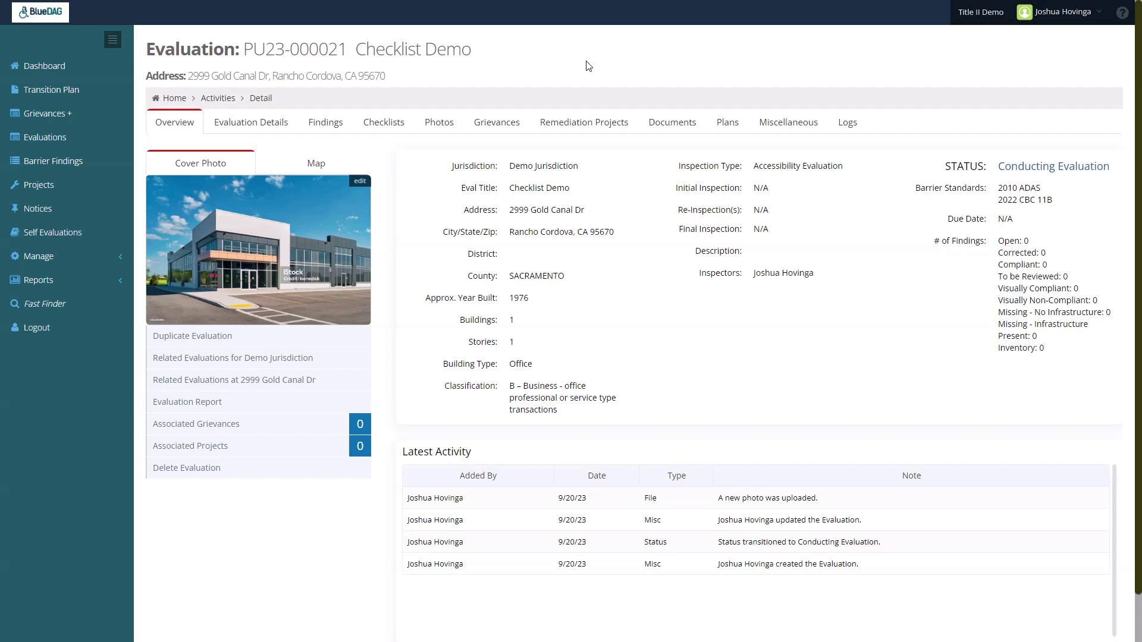
Set the evaluation's checklist group to Office Building in its evaluation details
click(241, 125)
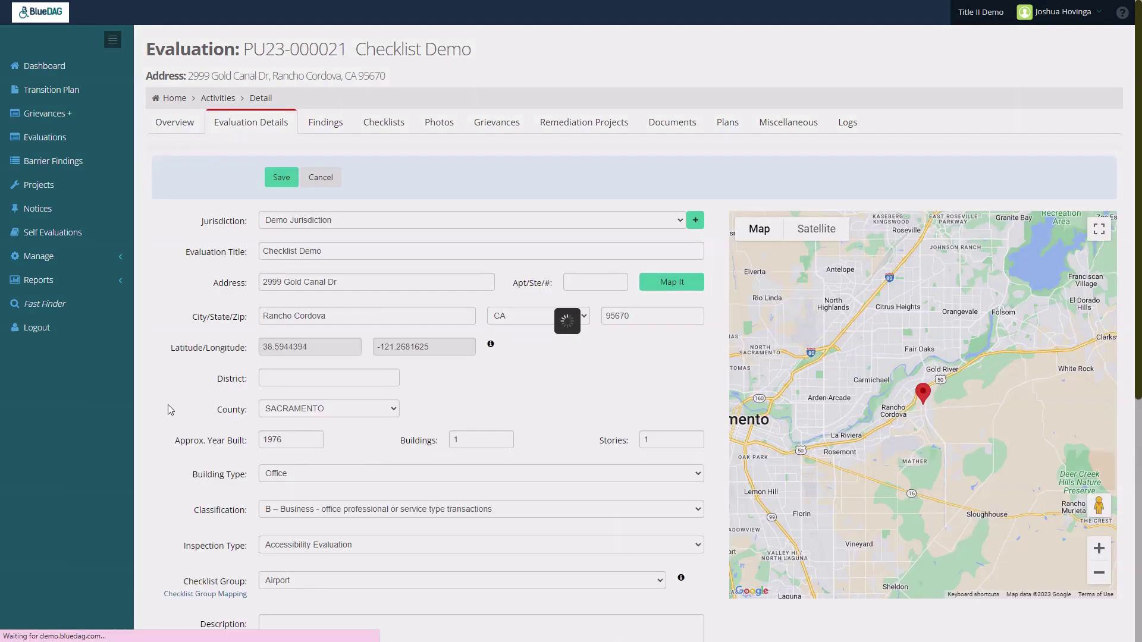
scroll(179, 431, down, 2)
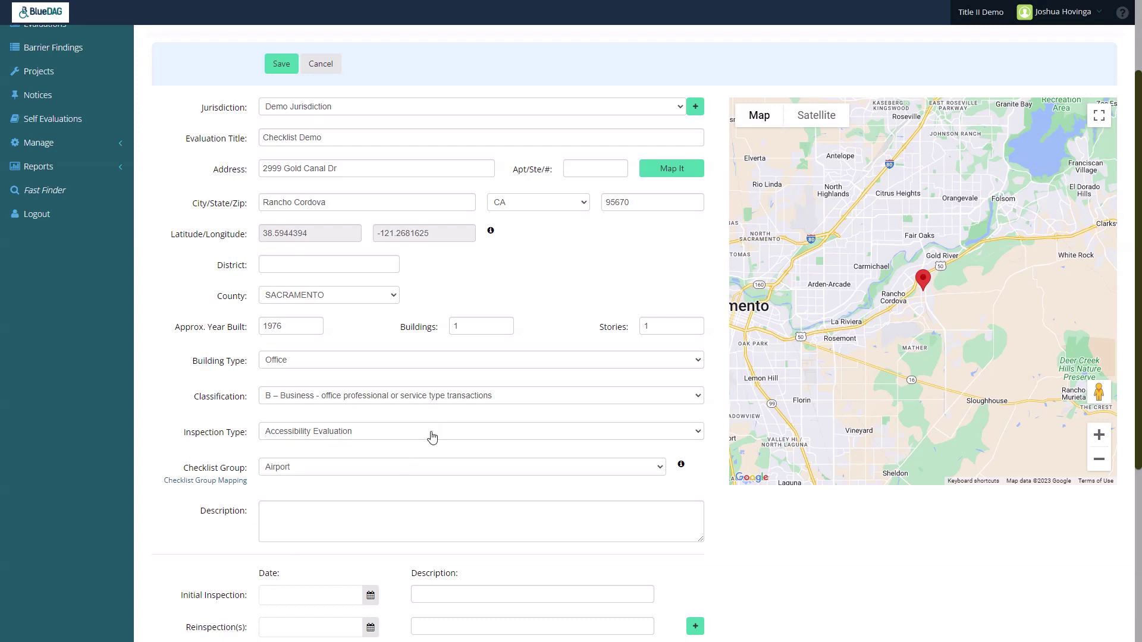
click(420, 470)
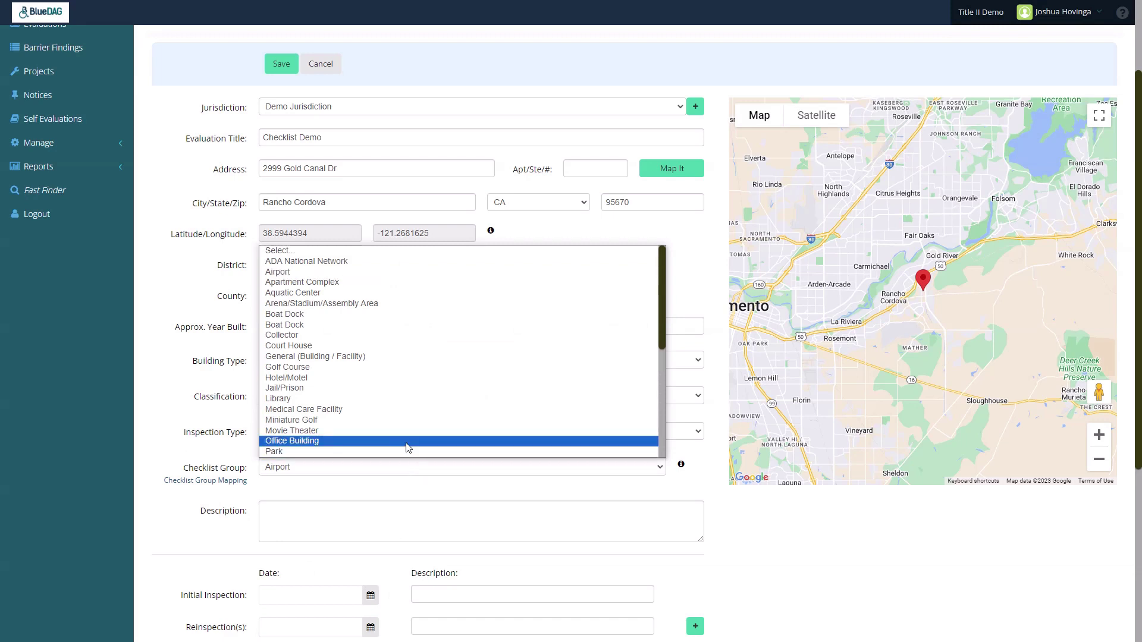
click(407, 443)
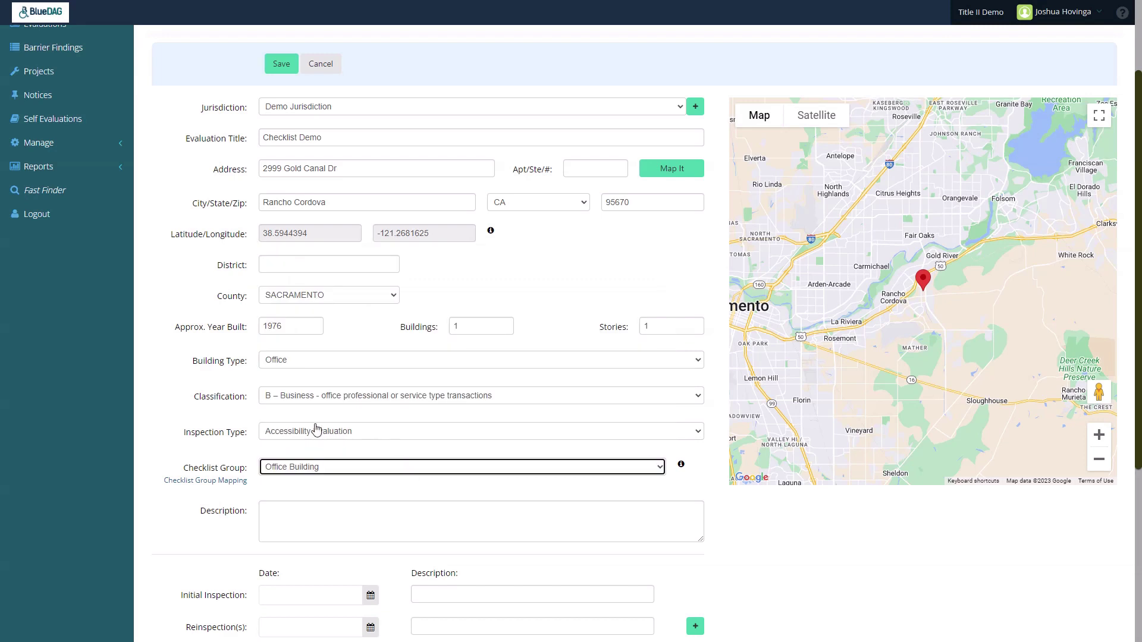
Examine the Checklist Group Mapping to see which checklists belong to each checklist group
click(221, 489)
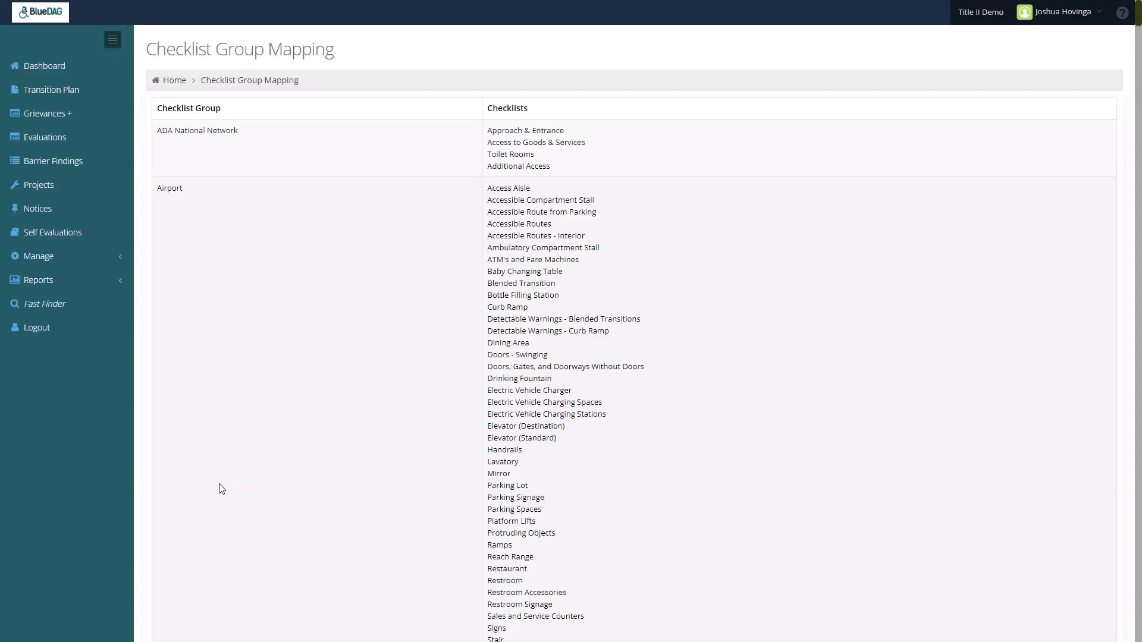
scroll(426, 557, down, 15)
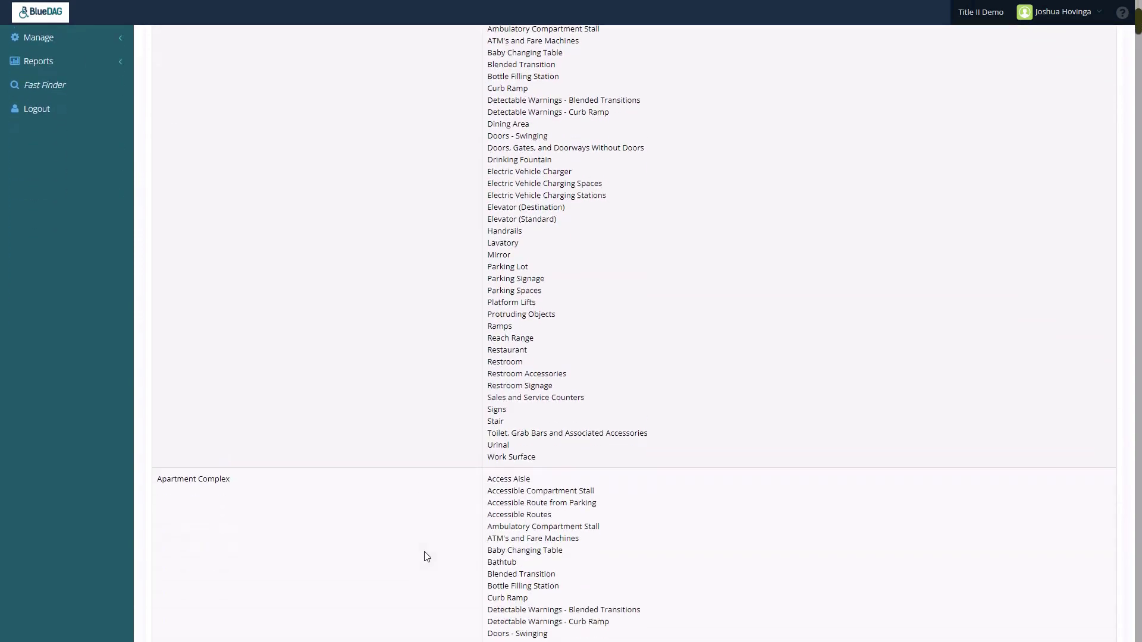
scroll(427, 556, down, 20)
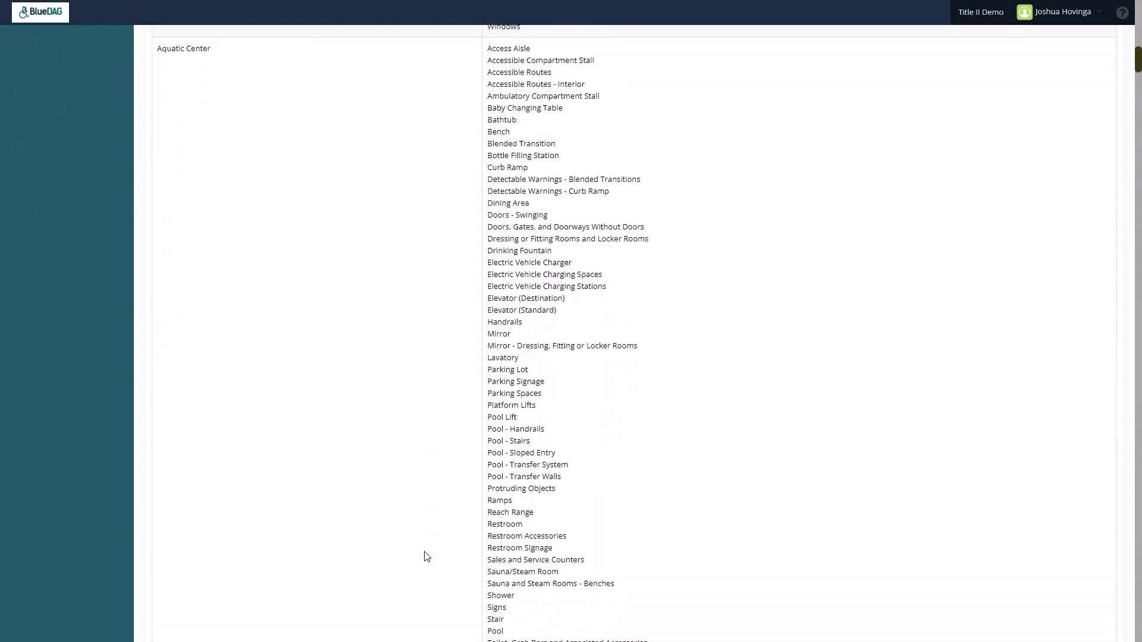
scroll(427, 557, down, 7)
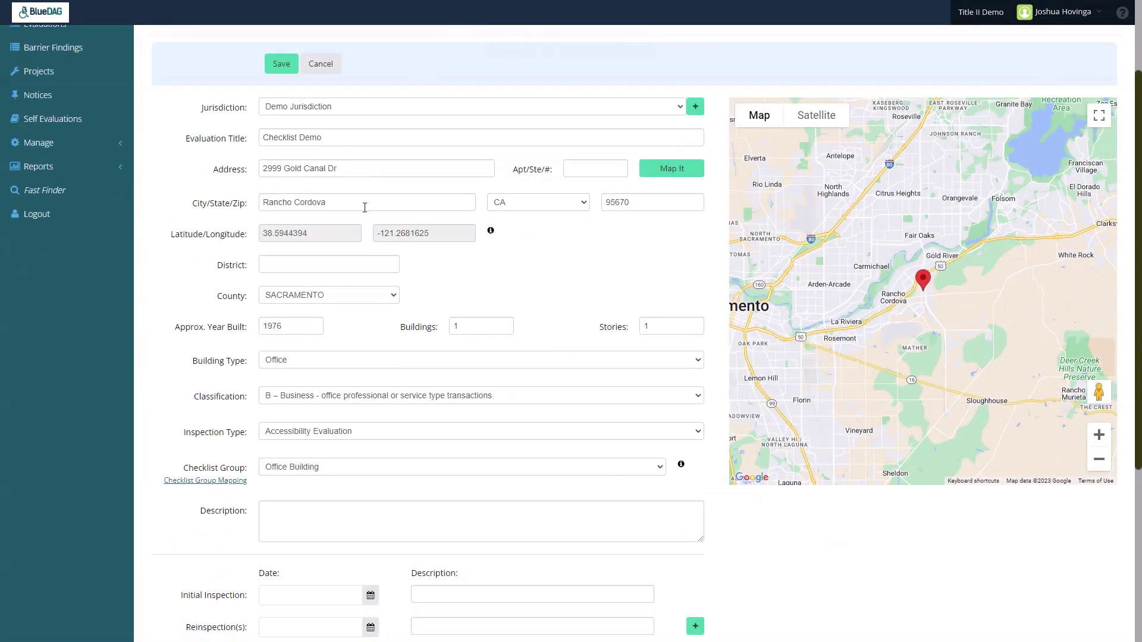
Check the available barrier standards for the evaluation and save the evaluation details
scroll(212, 547, down, 5)
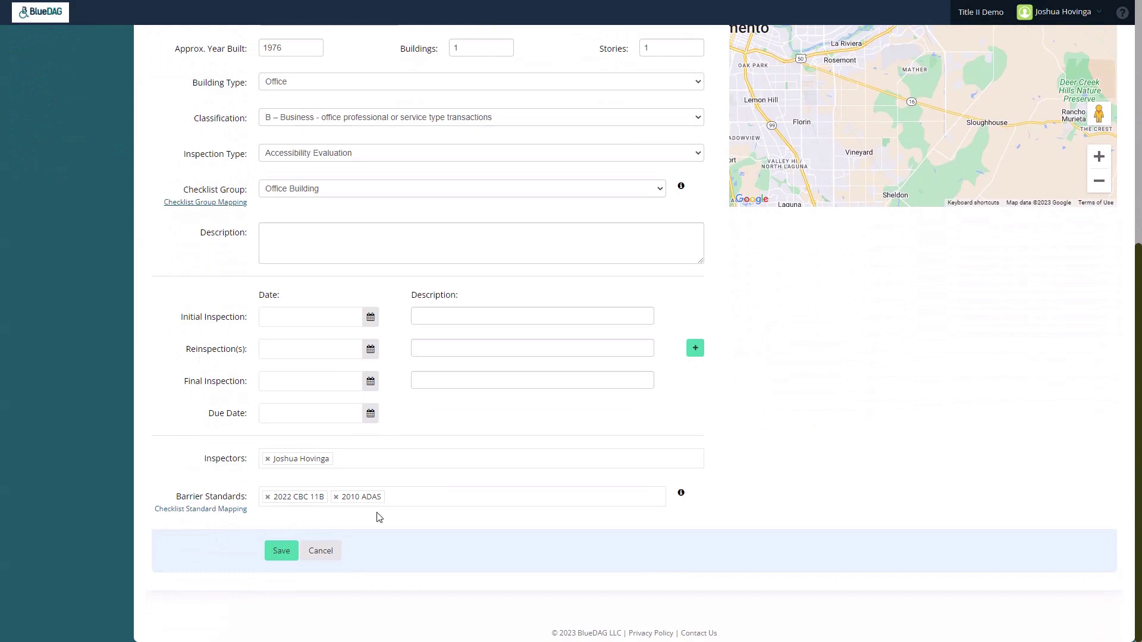
click(442, 498)
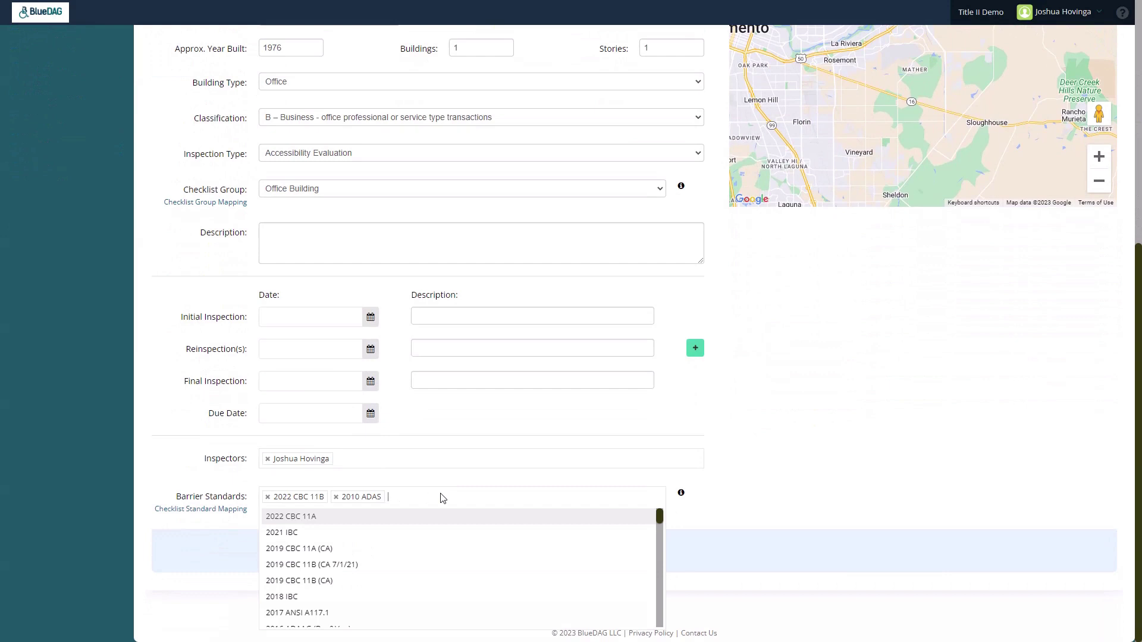
click(922, 485)
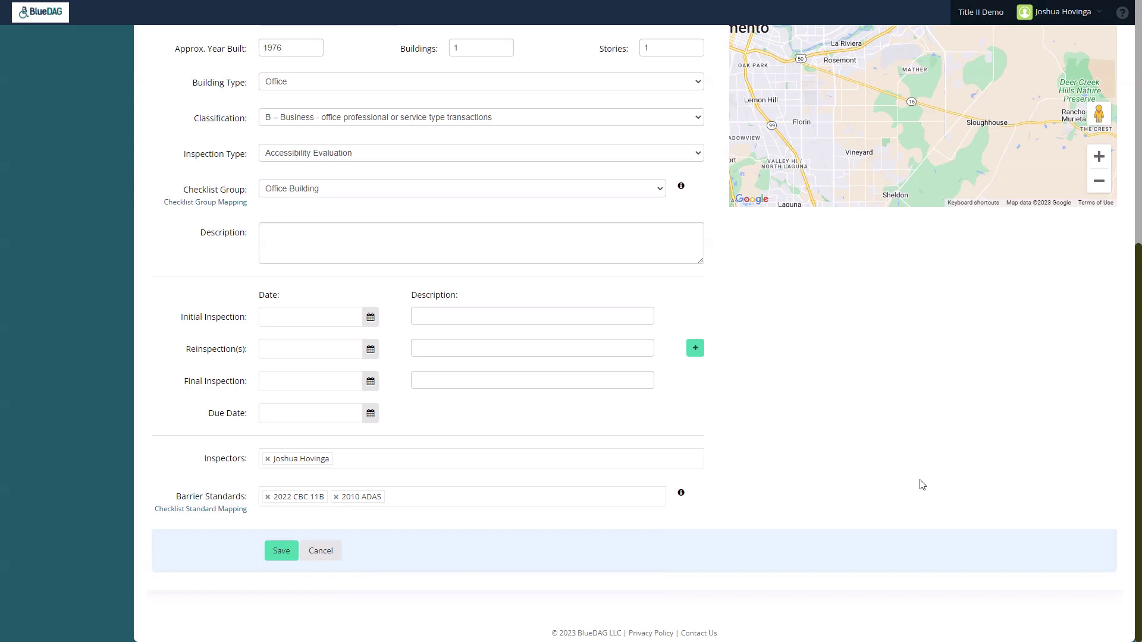
scroll(920, 482, up, 7)
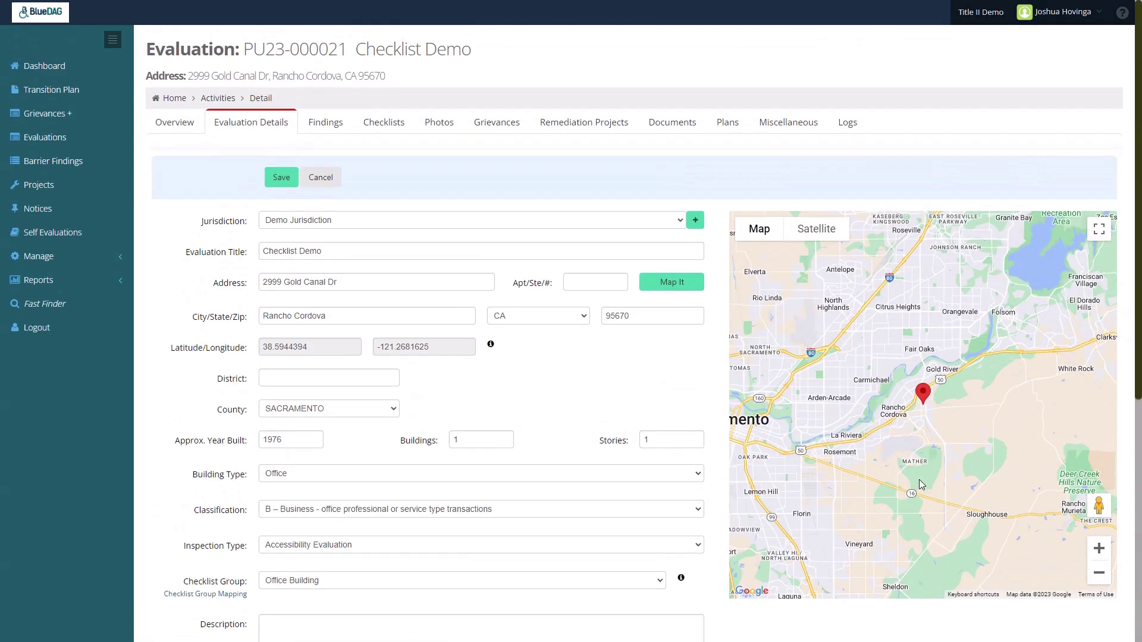
click(282, 180)
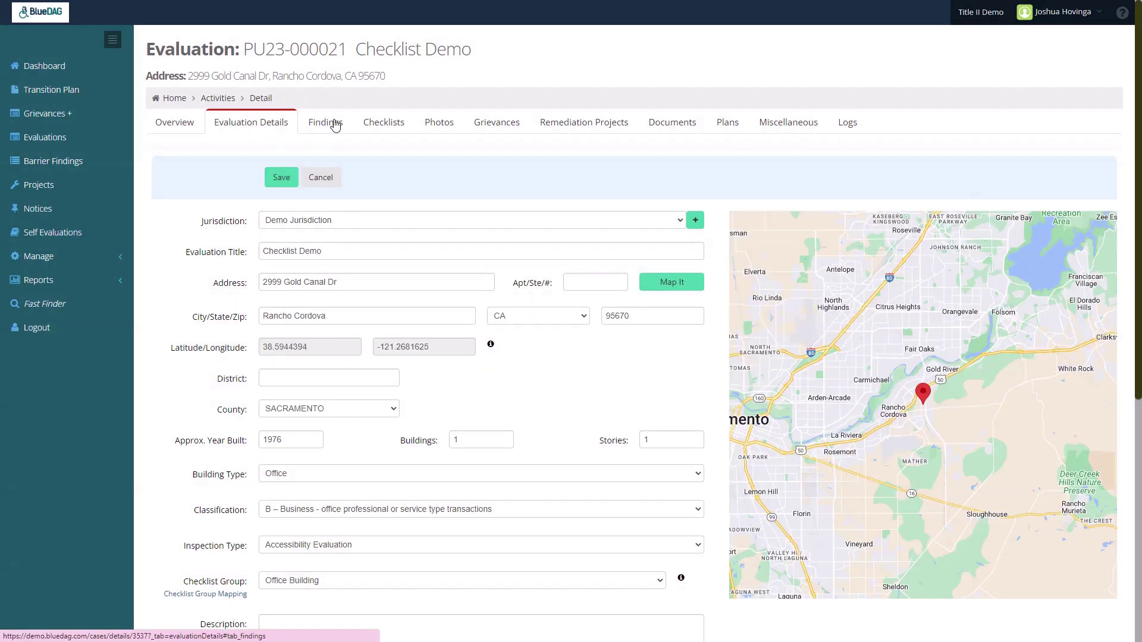
Add area descriptions named Checklist Portal and Checklist Mobile to the evaluation's findings, without a section
click(335, 125)
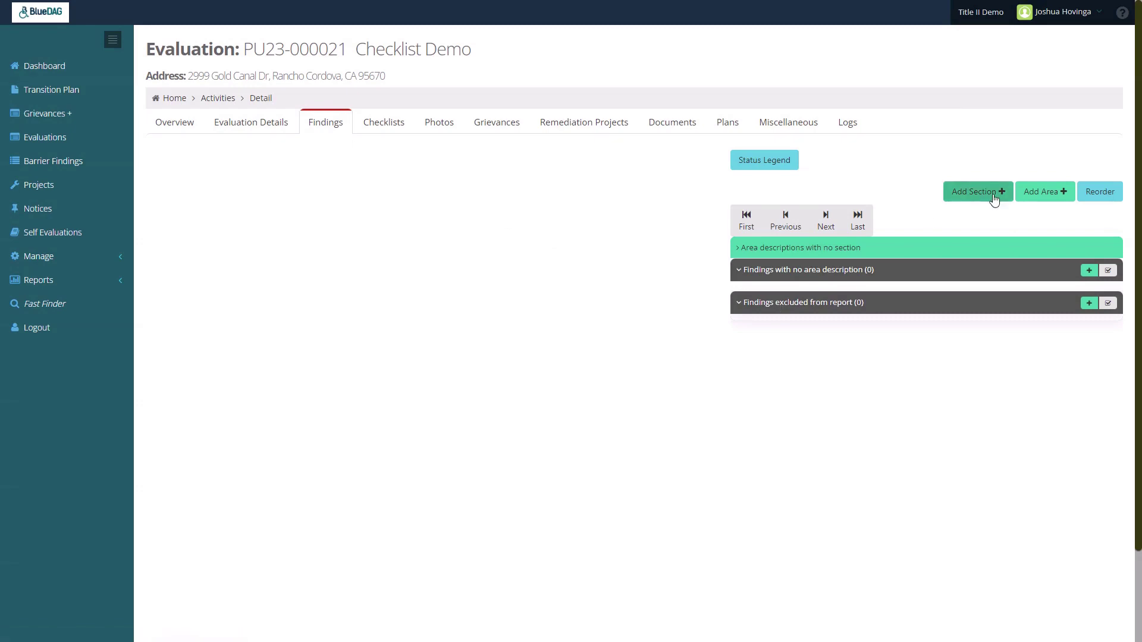
click(1048, 198)
click(555, 276)
text(Checklist Mobile)
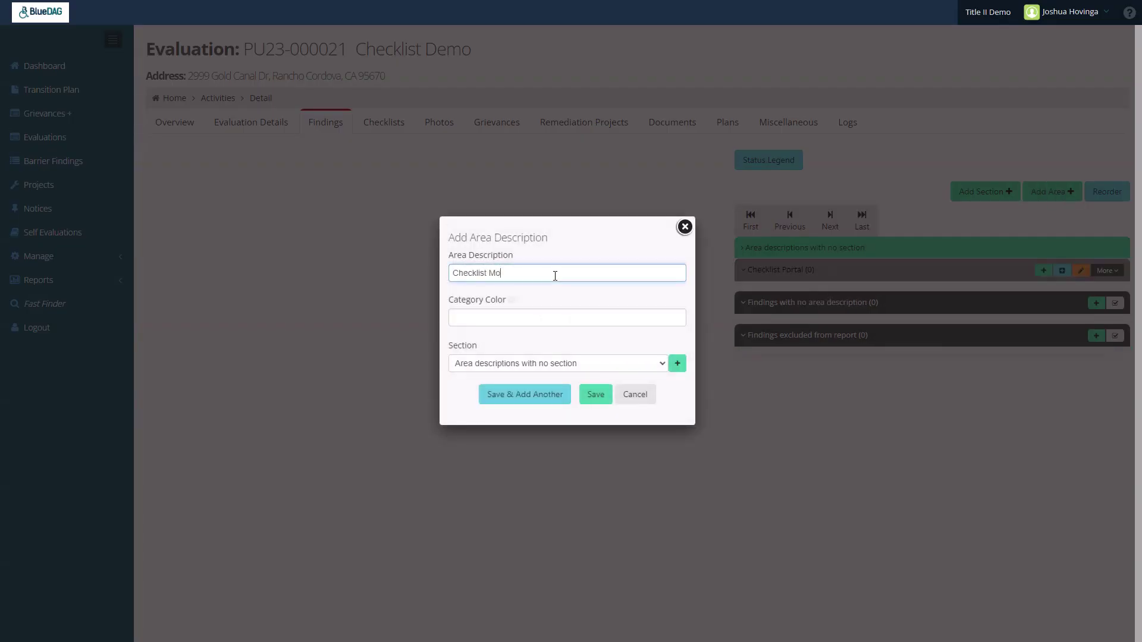
click(599, 395)
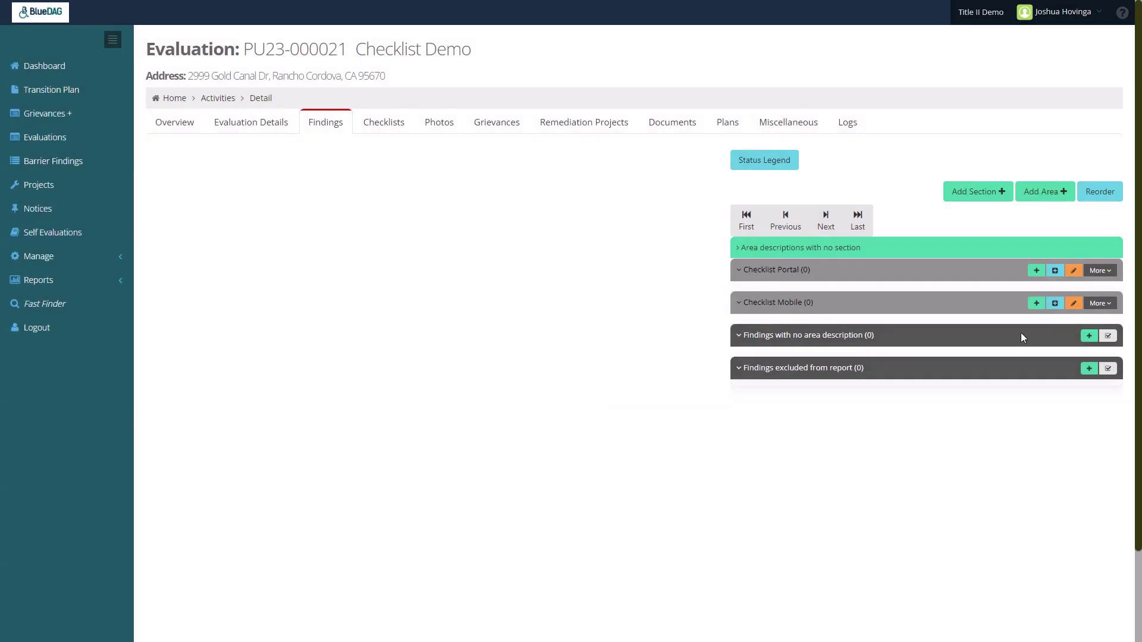
Start completing a checklist for the Checklist Portal area and search for "bath" among both the suggested and the other relevant checklists
click(1100, 271)
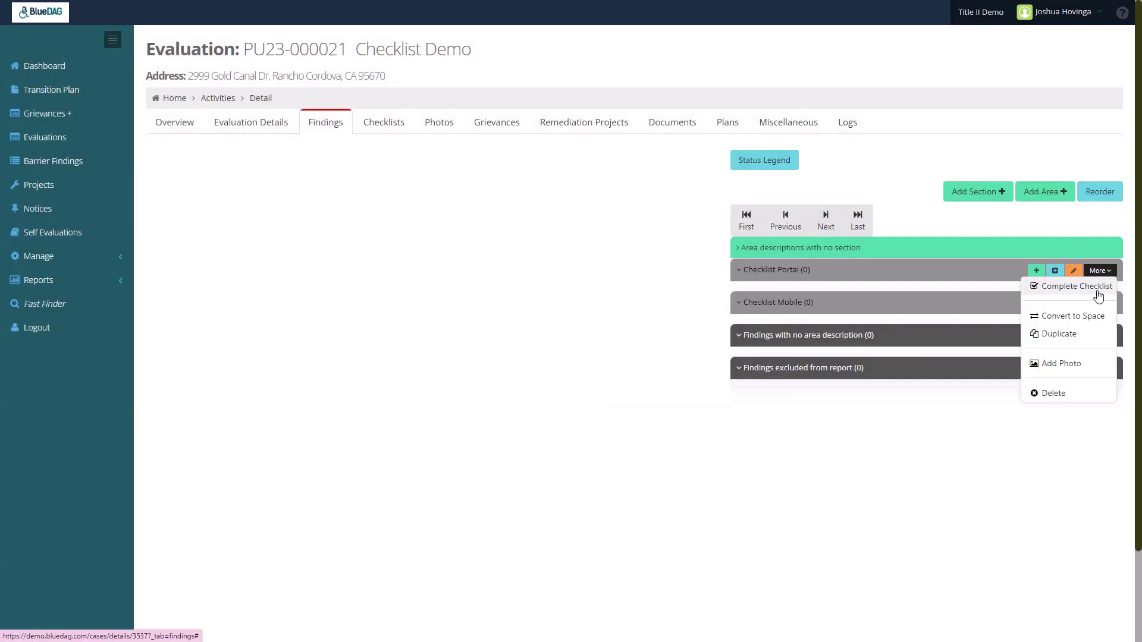
click(1098, 291)
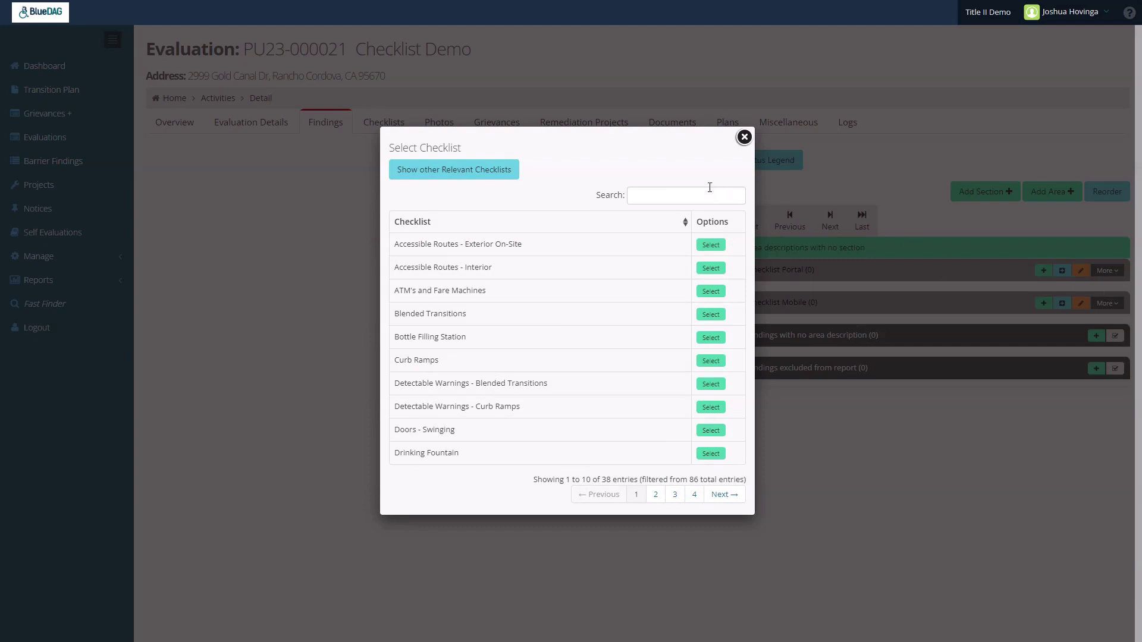
click(693, 195)
text(bath)
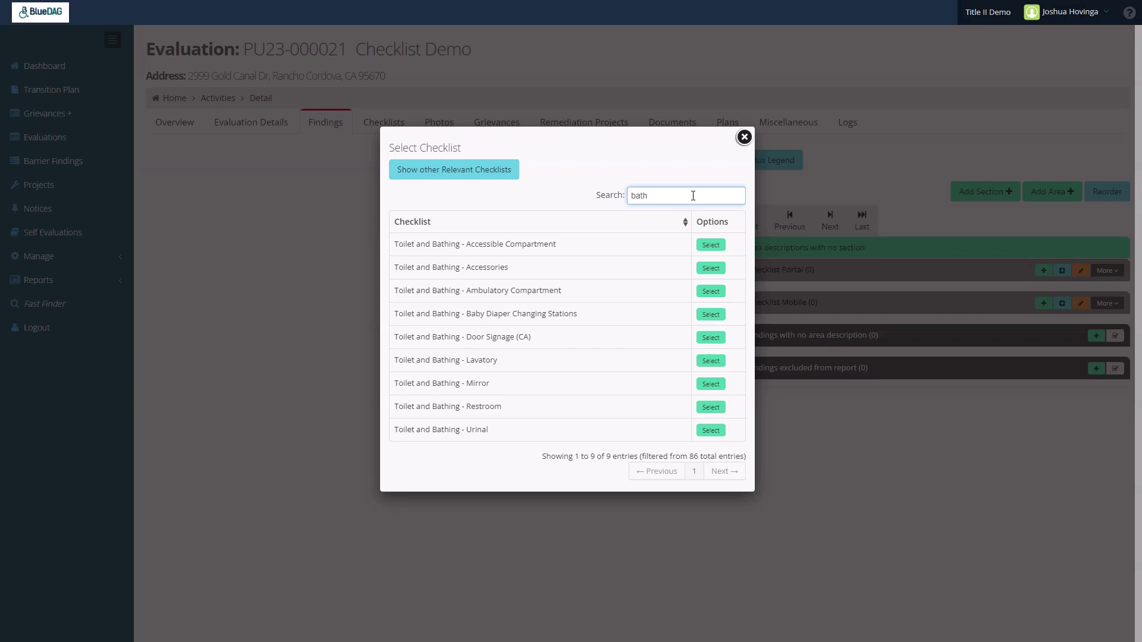
click(448, 177)
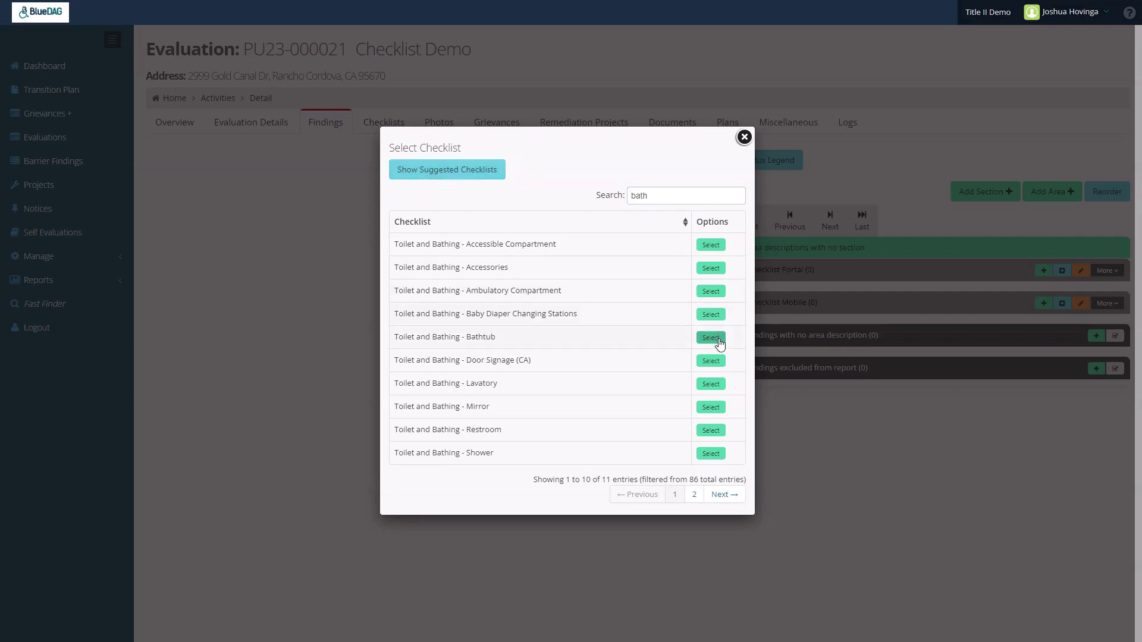
click(485, 180)
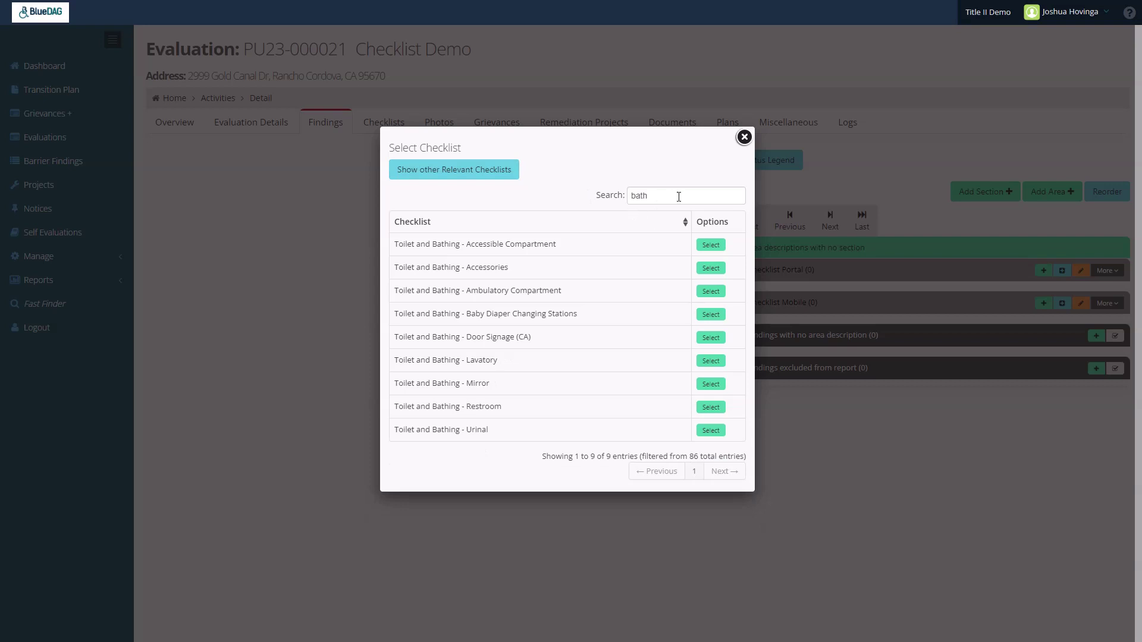
Find and select the Toilet and Bathing - Mirror checklist and start it with Checklist Portal as the area description
drag(678, 196, 571, 204)
text(mirro)
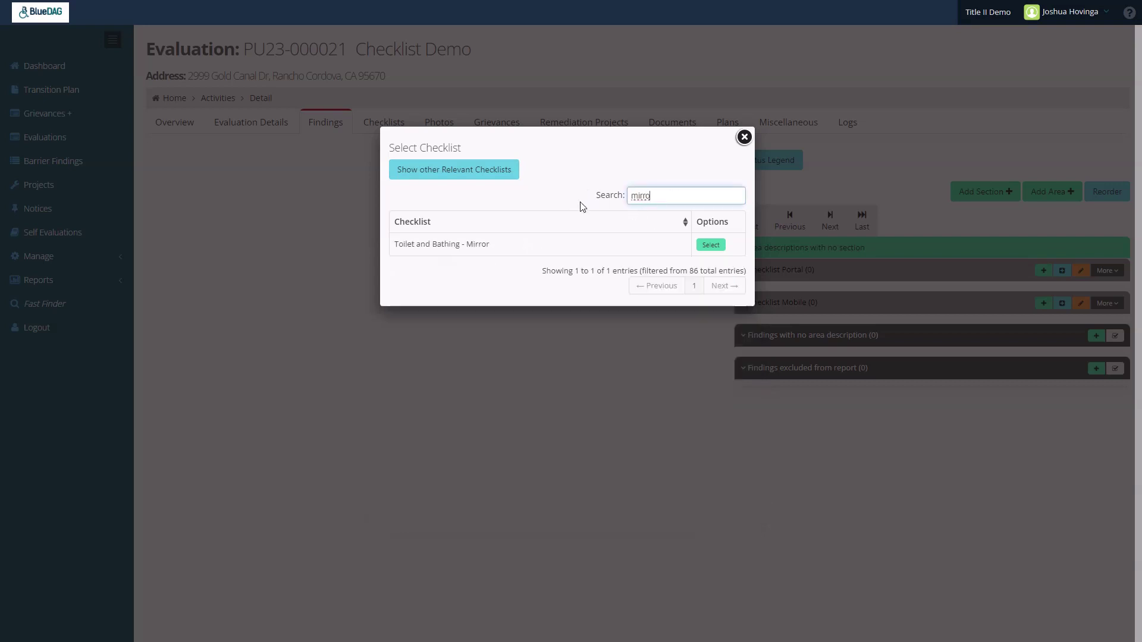
click(711, 245)
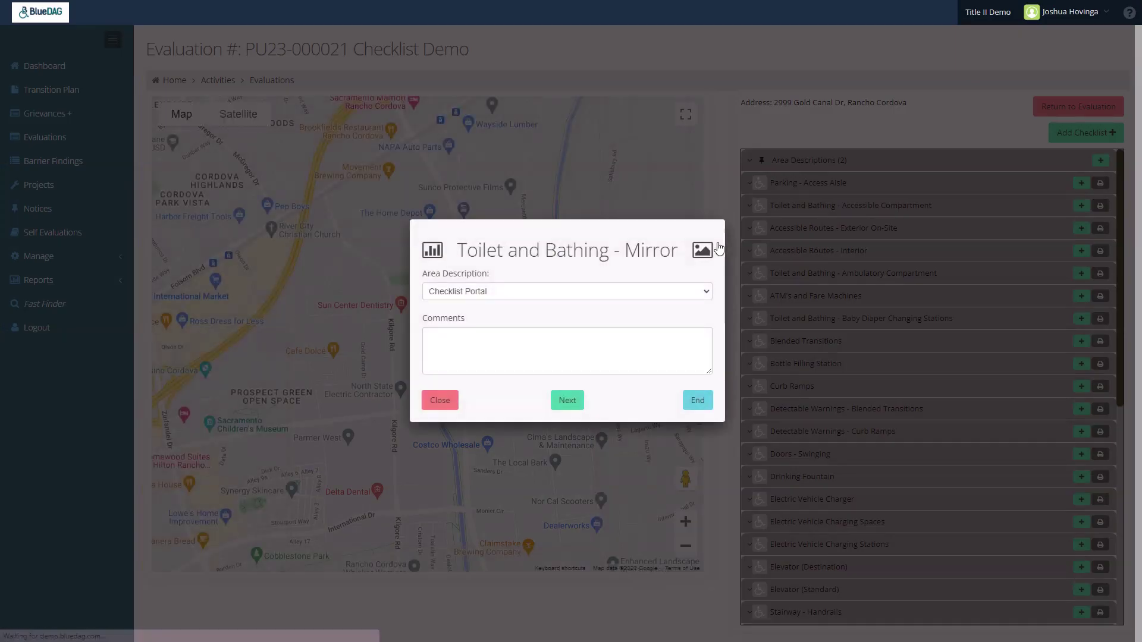
click(647, 296)
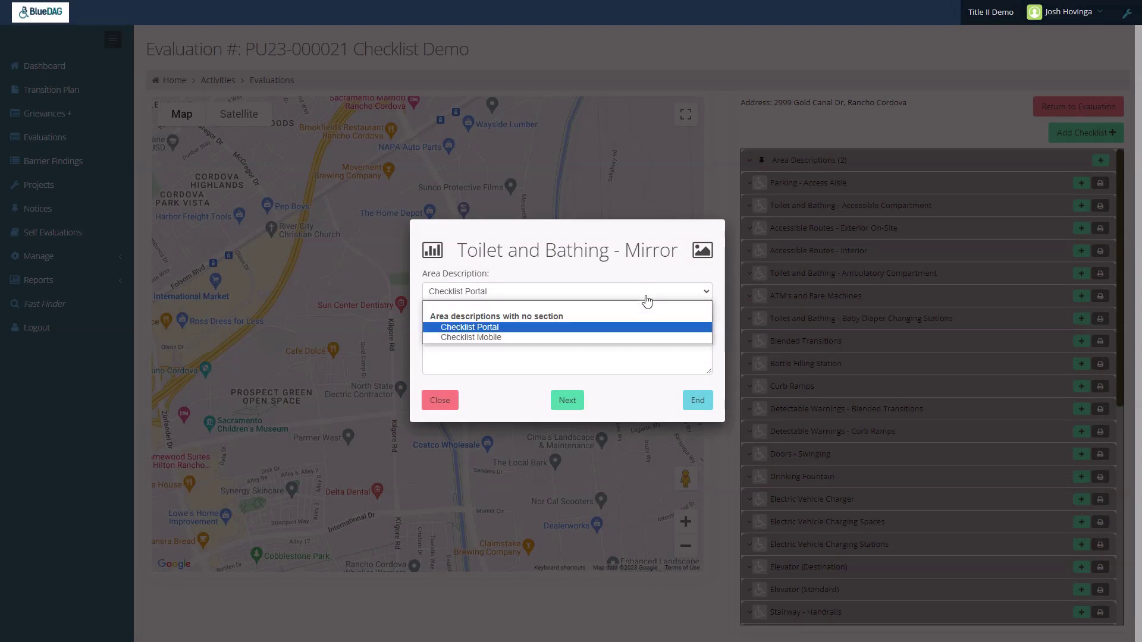
click(527, 328)
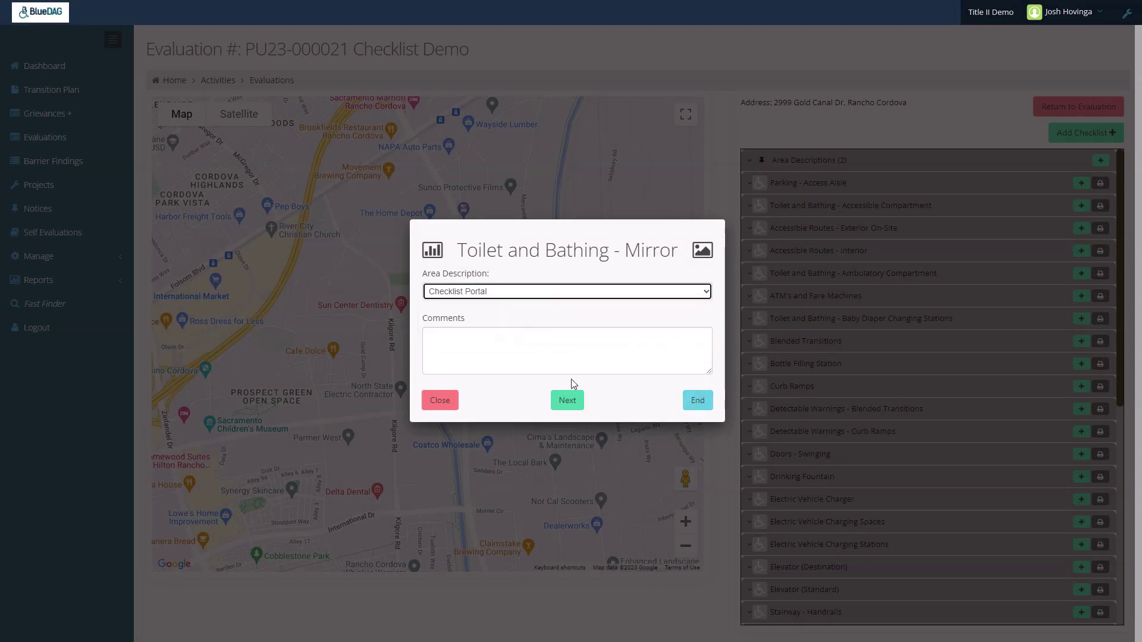
click(568, 400)
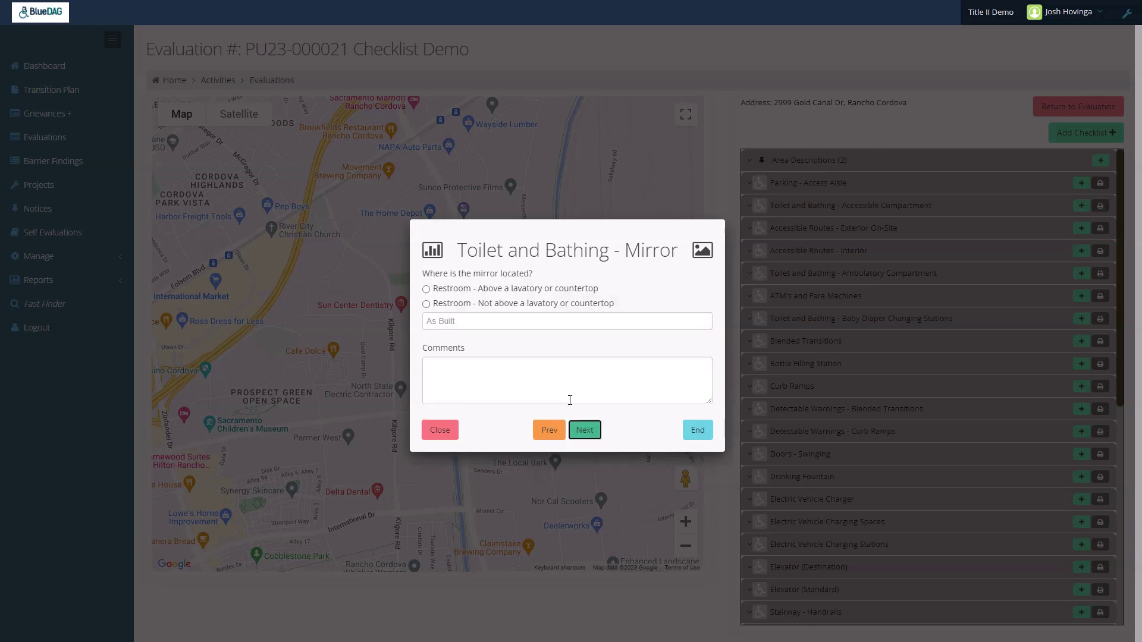
Answer that the mirror is above a lavatory or countertop and its bottom edge exceeds 40 inches, with an as-built value of 42"
click(526, 323)
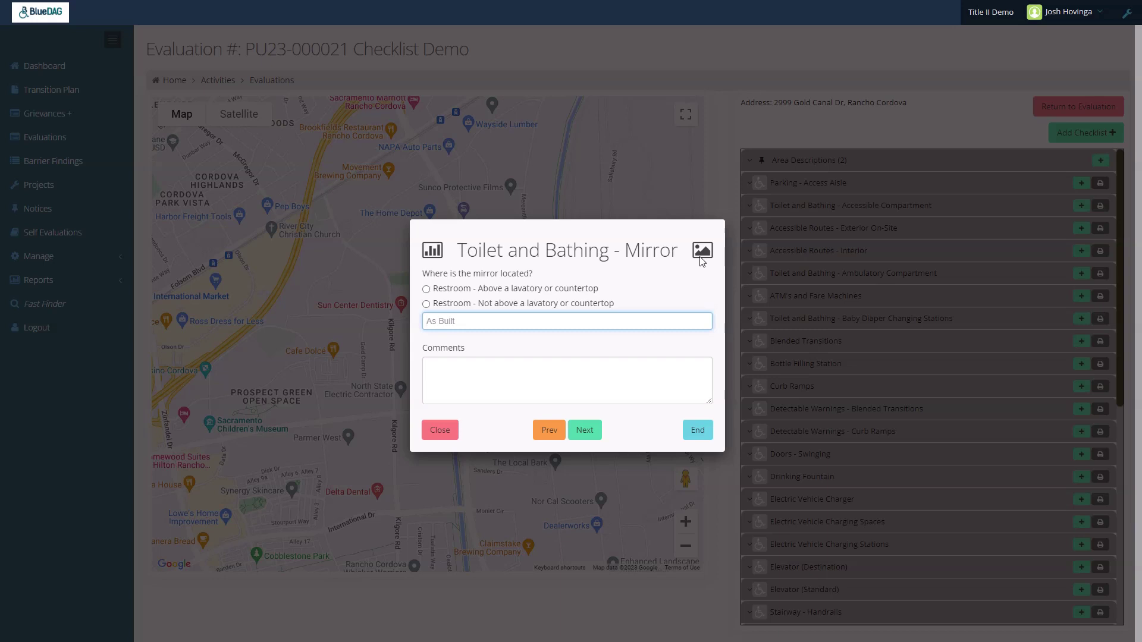
click(489, 292)
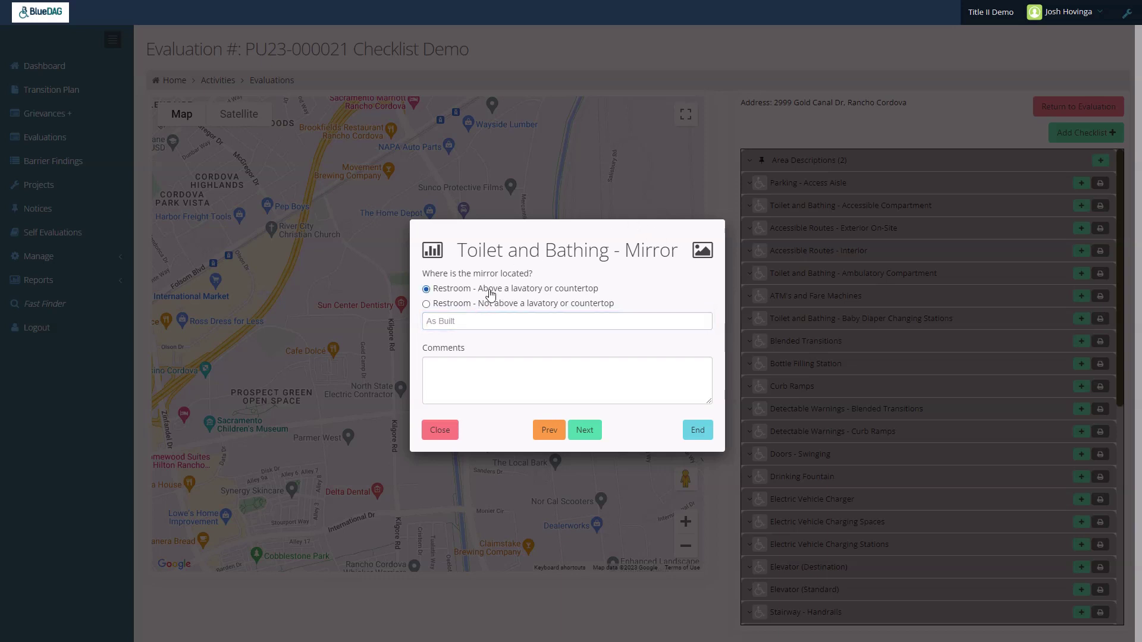
click(588, 438)
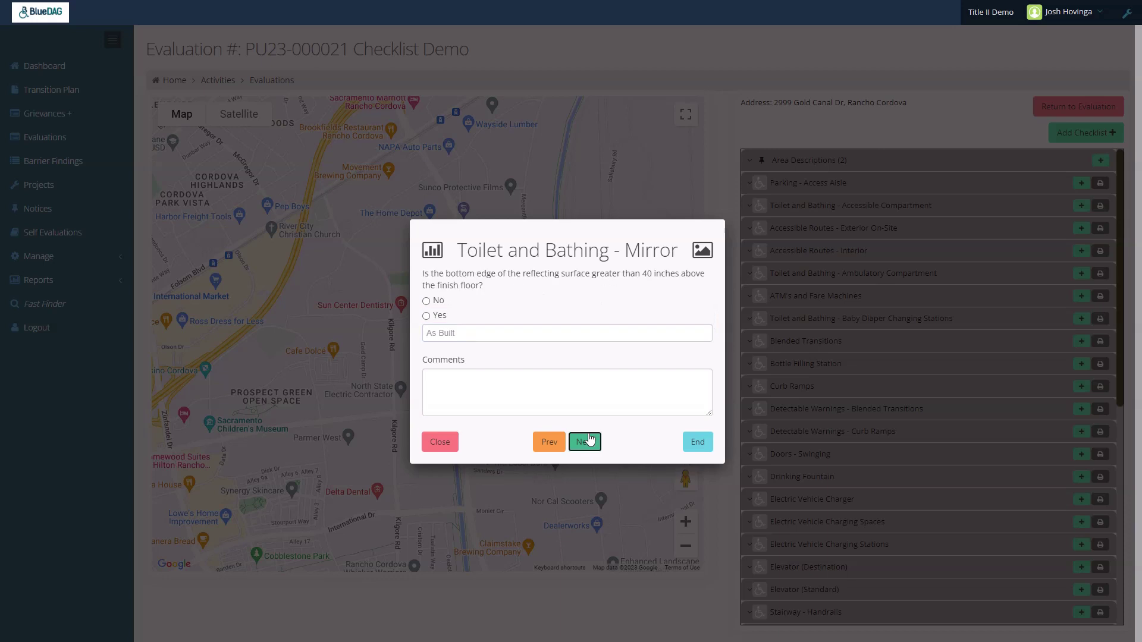
click(429, 316)
click(452, 333)
text(42")
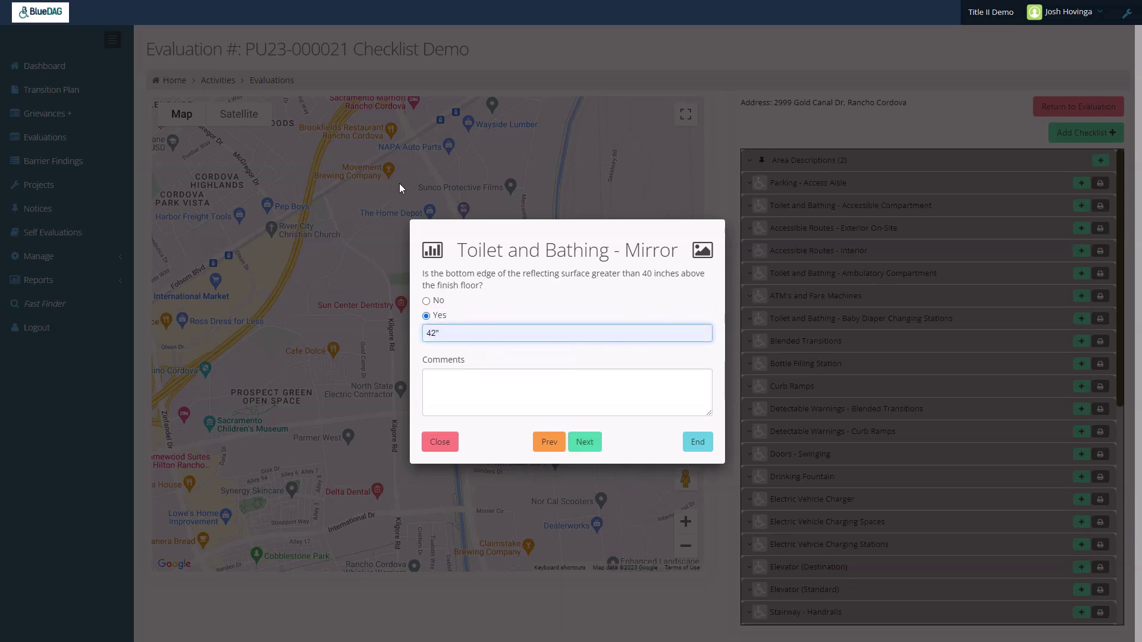
Show the additional guidance for the mirror height question and upload a photo to the checklist
click(433, 250)
mouse_move(702, 250)
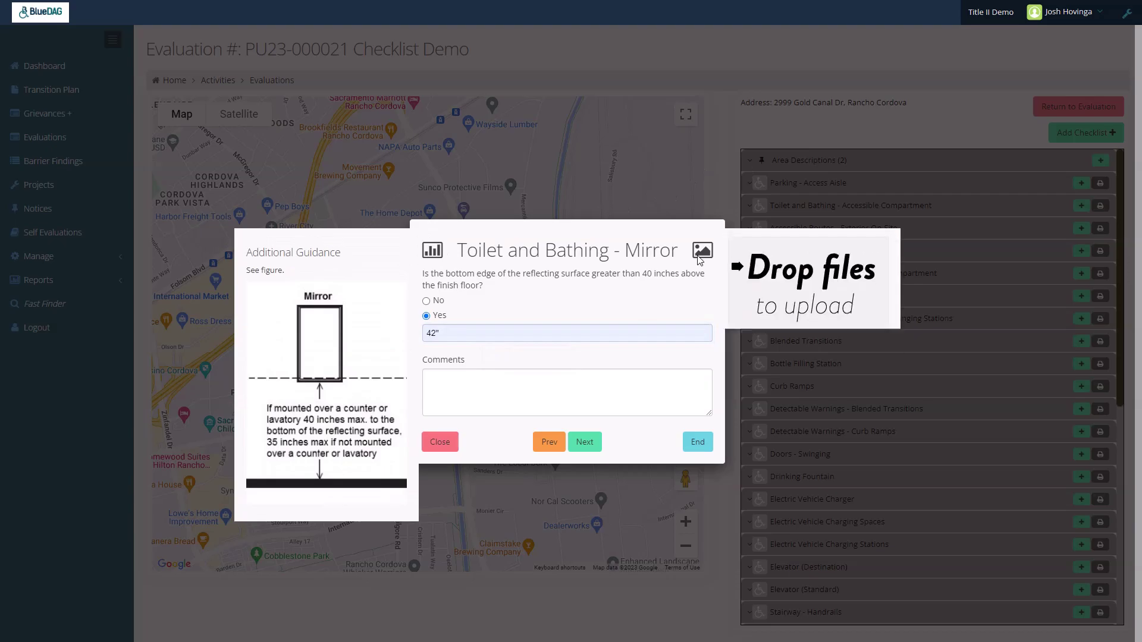
click(829, 262)
double_click(331, 107)
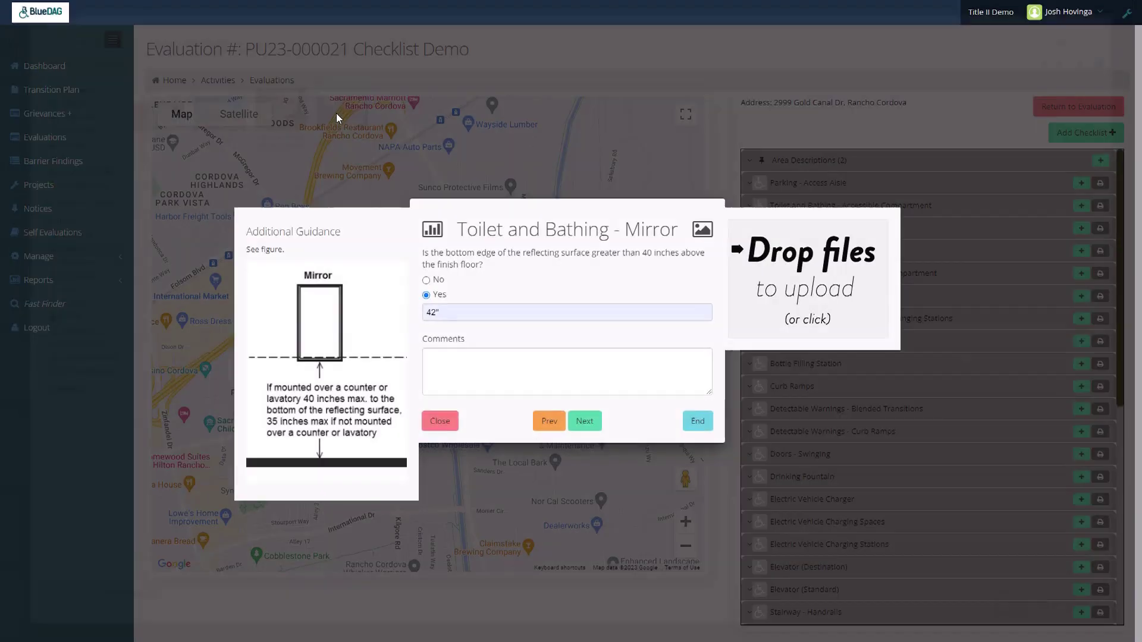
Finish and save the mirror checklist, and return to the evaluation
click(585, 422)
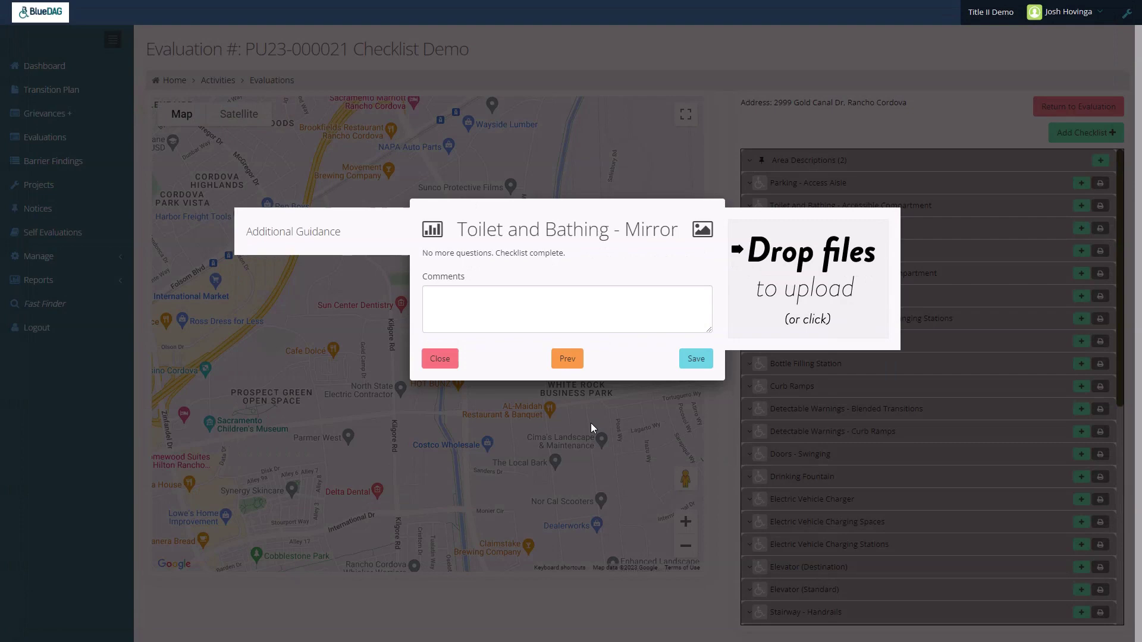
click(695, 360)
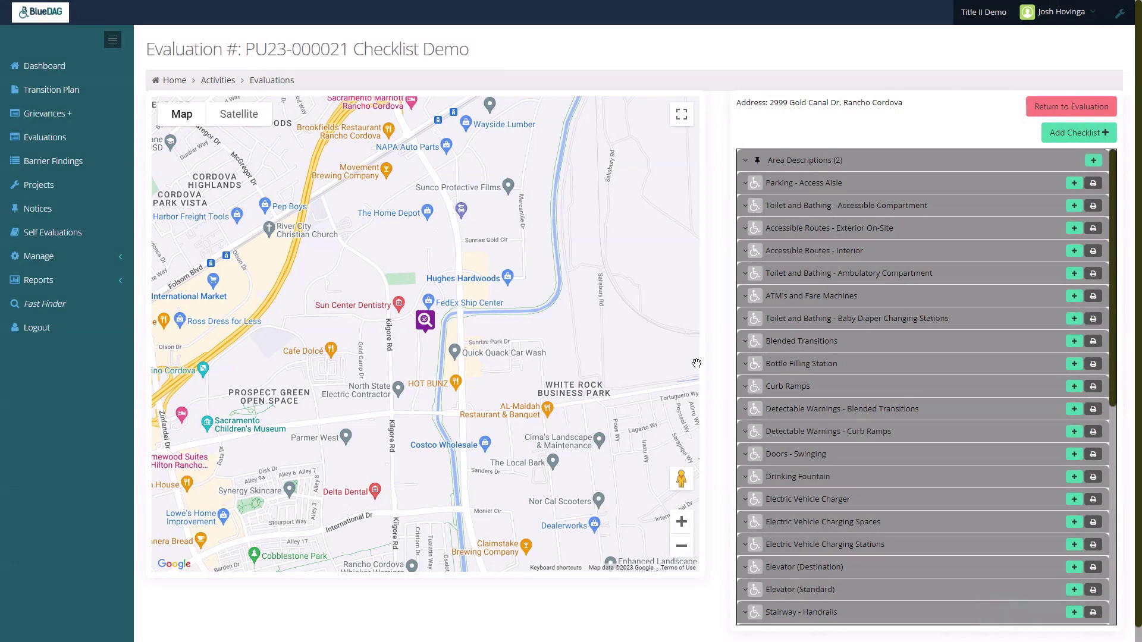
click(1093, 109)
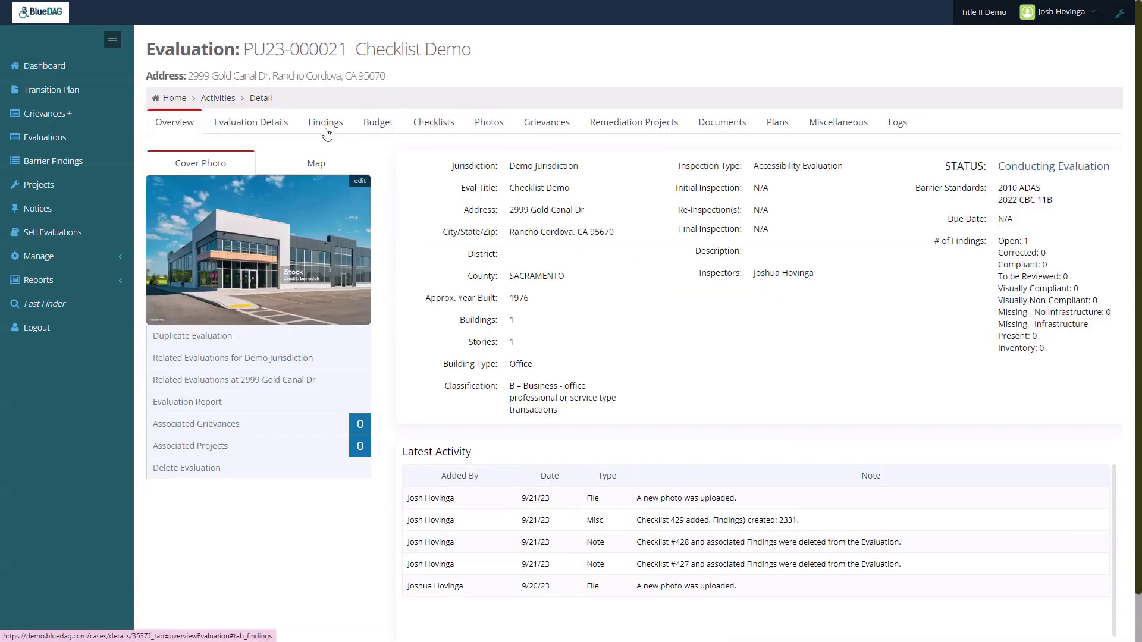
Open the evaluation's mirror finding for editing, enlarge the Finding text box, check the Barrier Priority options, and save the finding
click(326, 127)
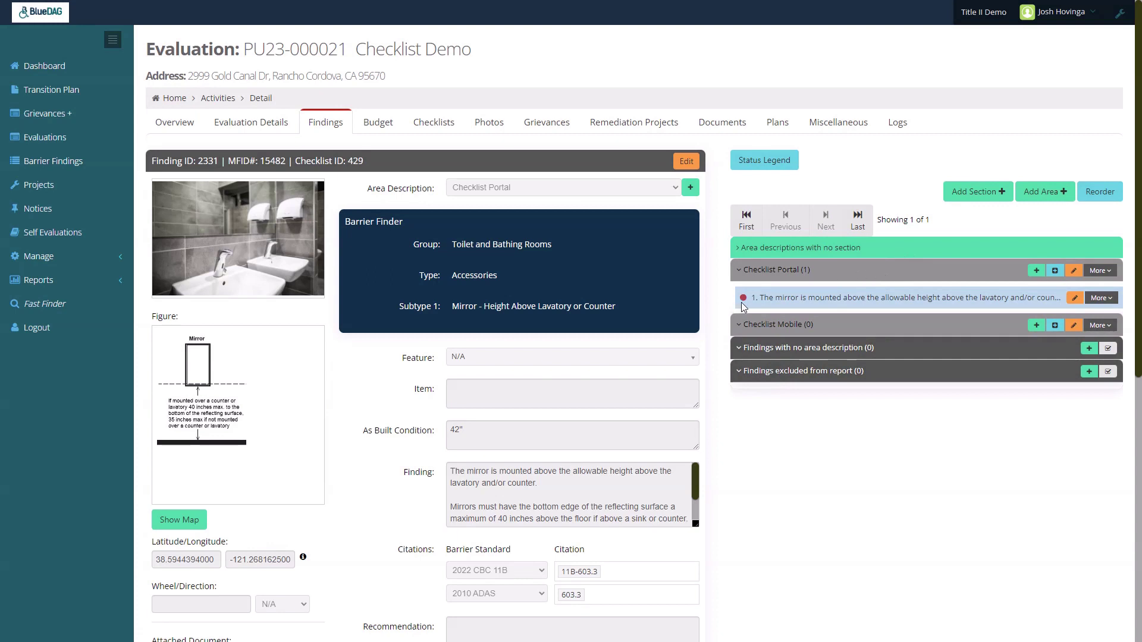
click(687, 161)
drag(696, 525, 699, 570)
scroll(757, 598, down, 4)
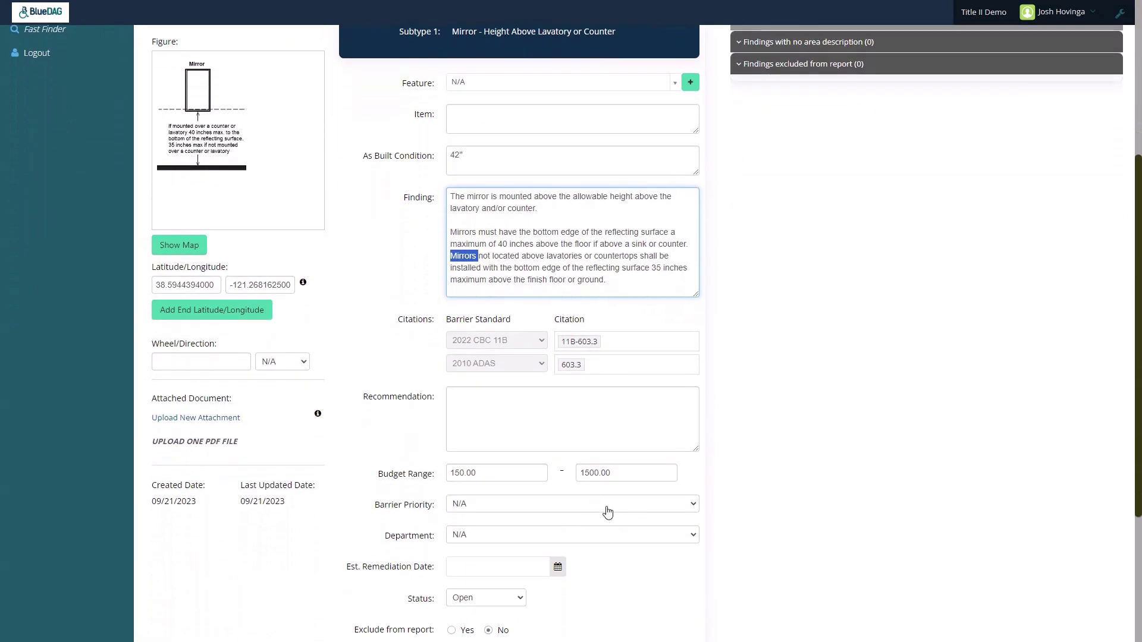
click(607, 507)
click(586, 529)
scroll(774, 550, up, 1)
scroll(774, 549, up, 4)
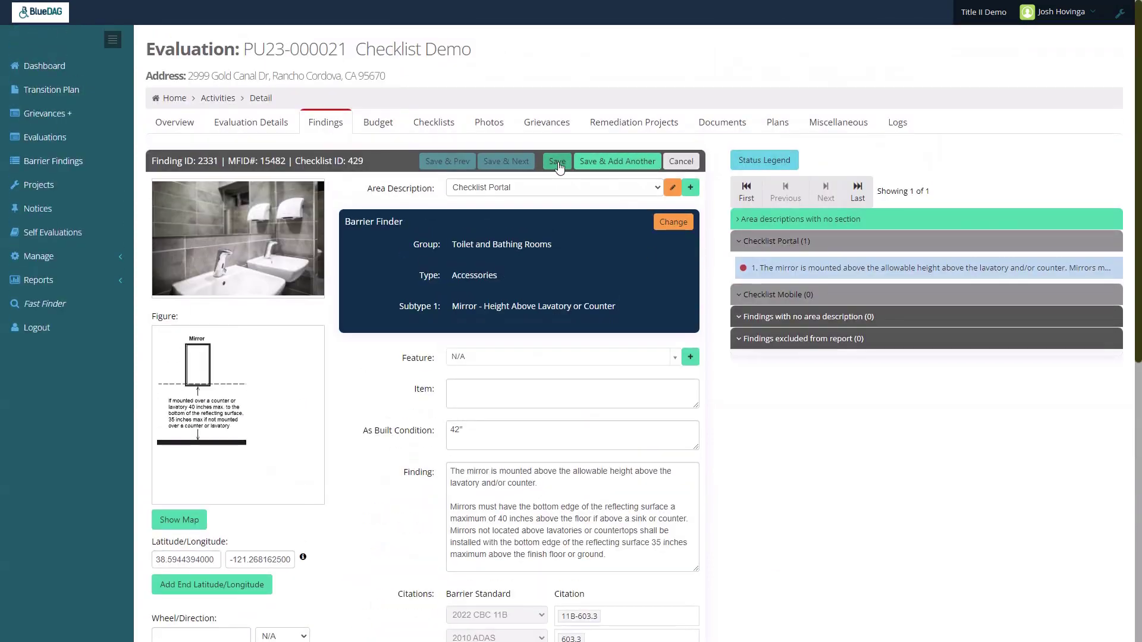
click(558, 162)
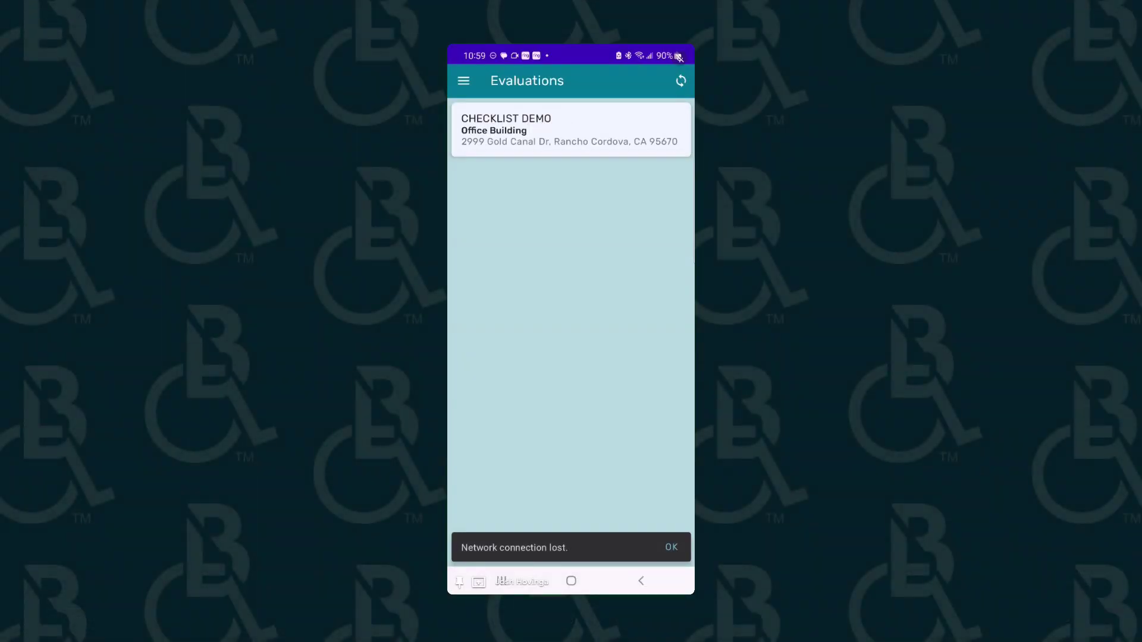
In the BlueDAG mobile app, open the Checklist Demo evaluation and start the relevant Toilet and Bathing - Mirror checklist
click(571, 129)
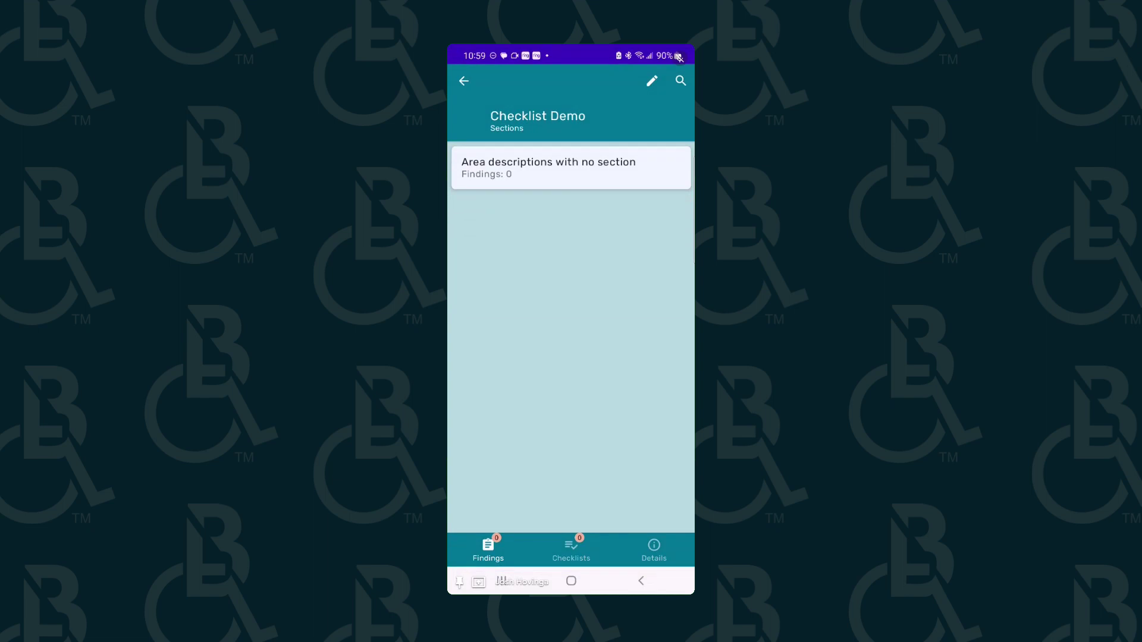
click(571, 550)
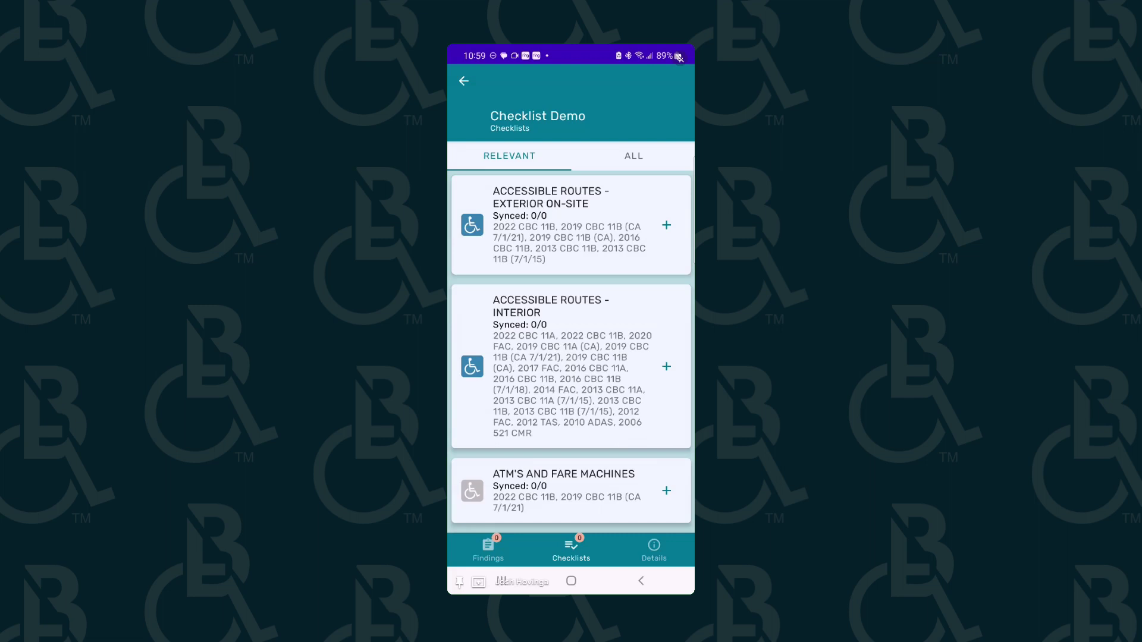
click(634, 156)
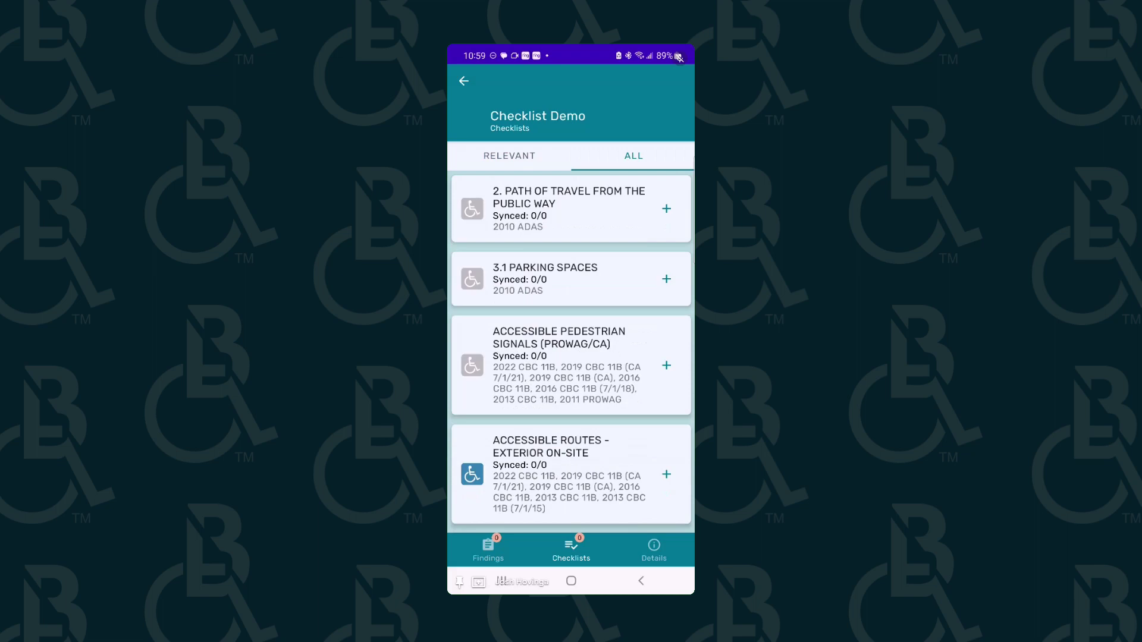
click(510, 156)
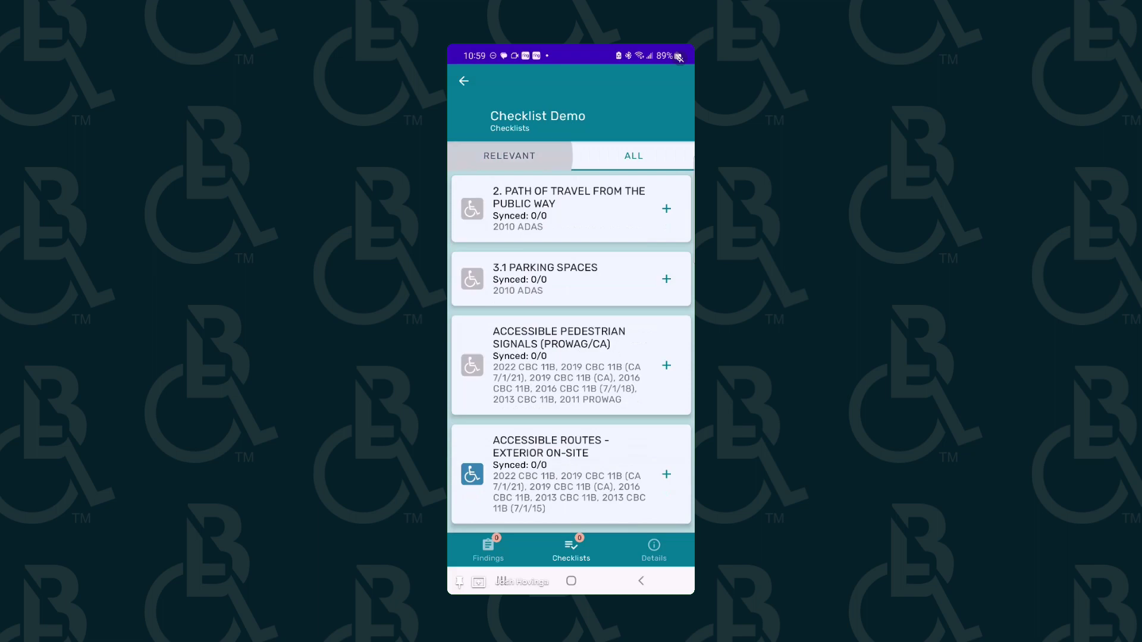
scroll(571, 351, down, 10)
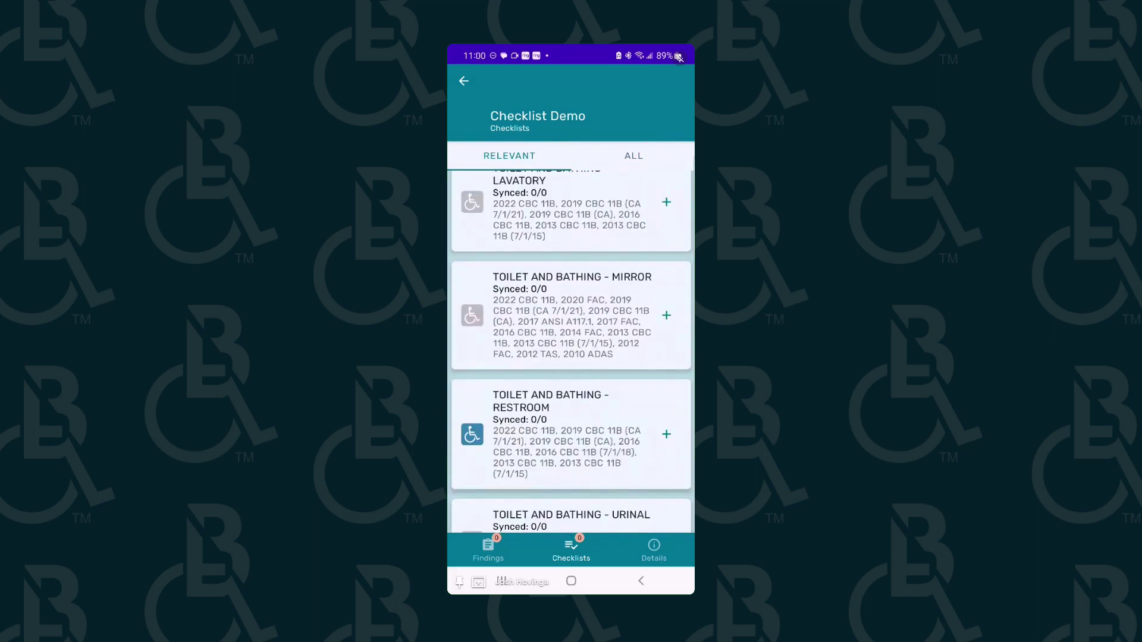
click(666, 316)
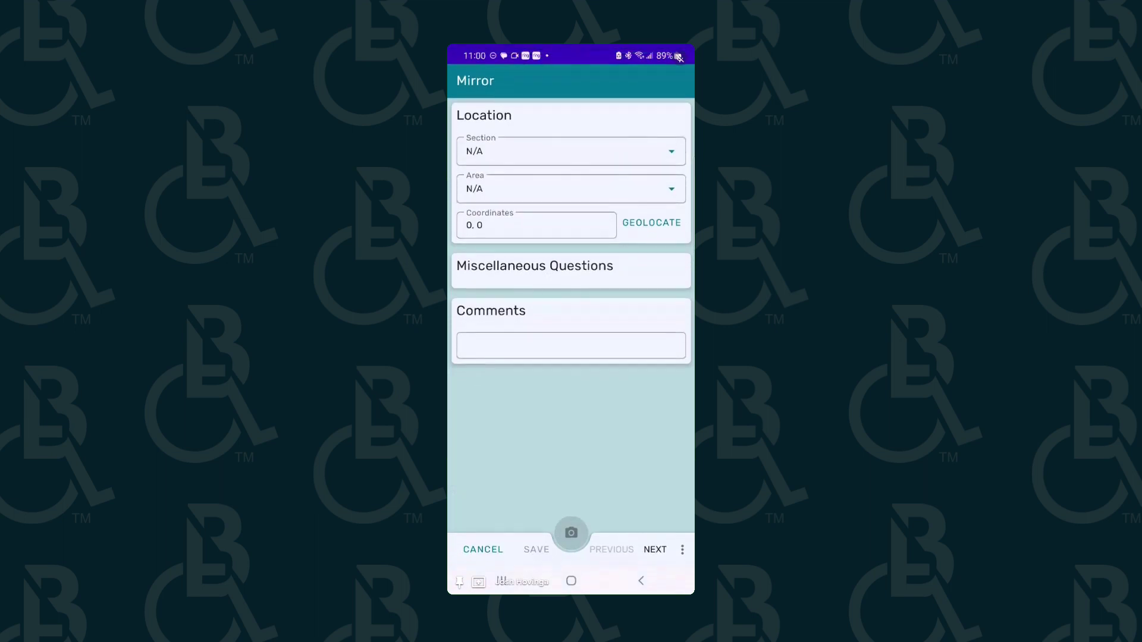
Set the checklist's section to Area descriptions with no section and its area to Checklist Mobile, and geolocate its coordinates
click(571, 151)
click(569, 327)
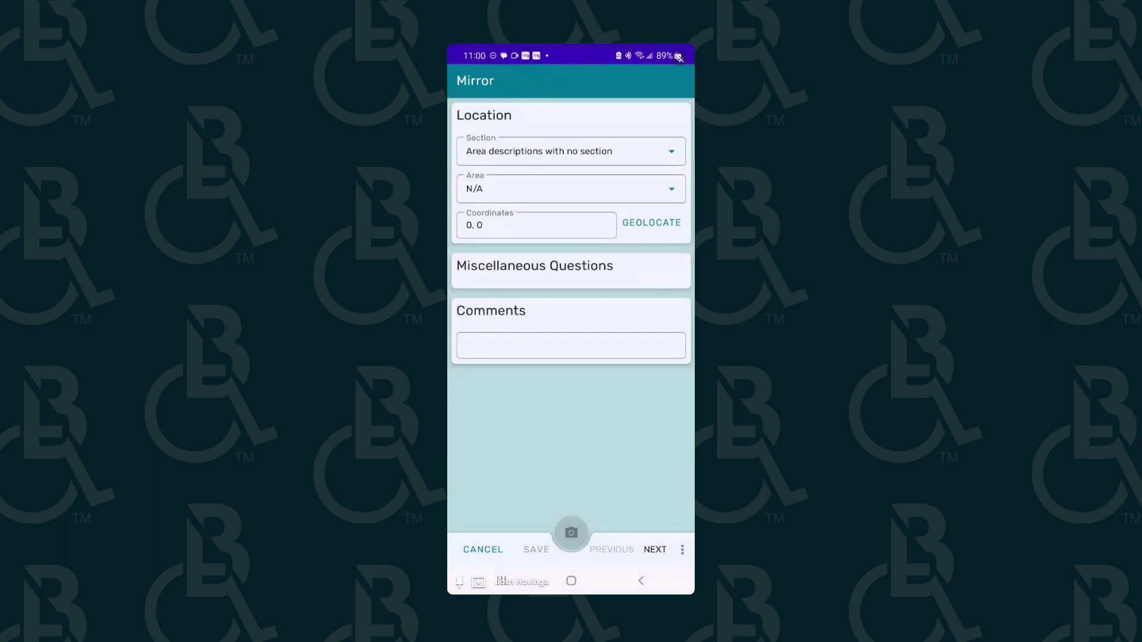
click(571, 189)
click(518, 328)
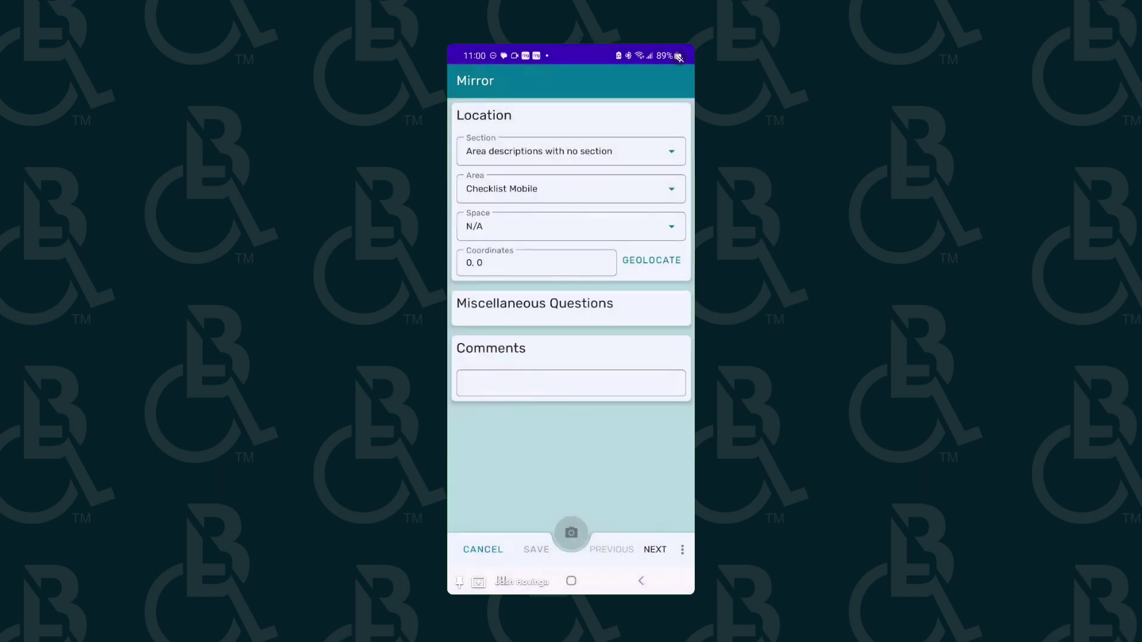
click(652, 260)
click(682, 550)
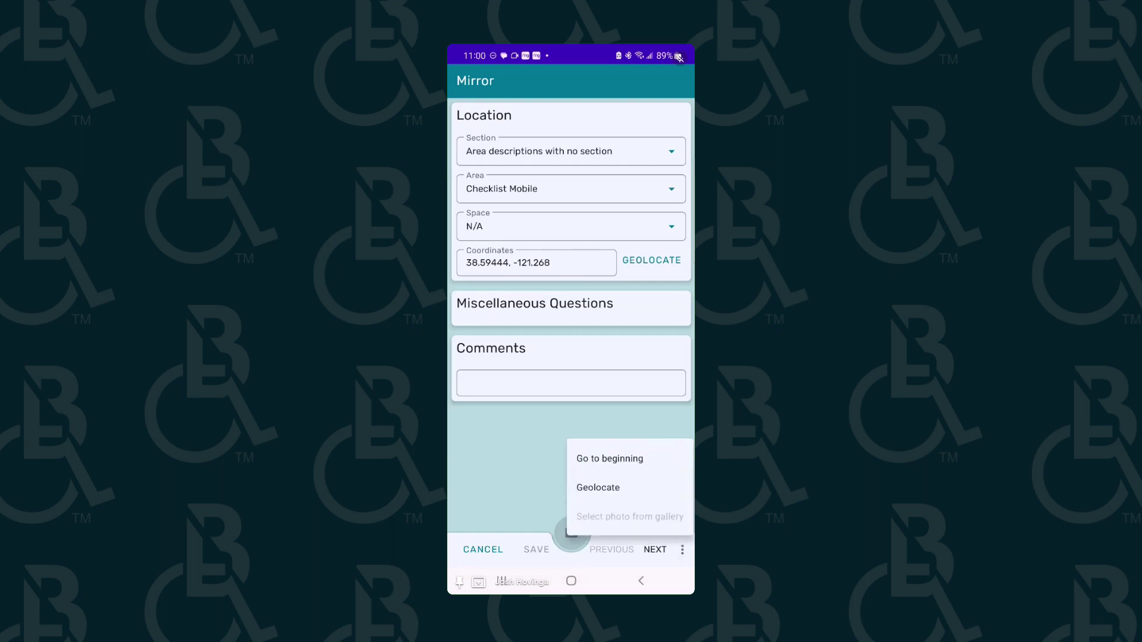
key(Escape)
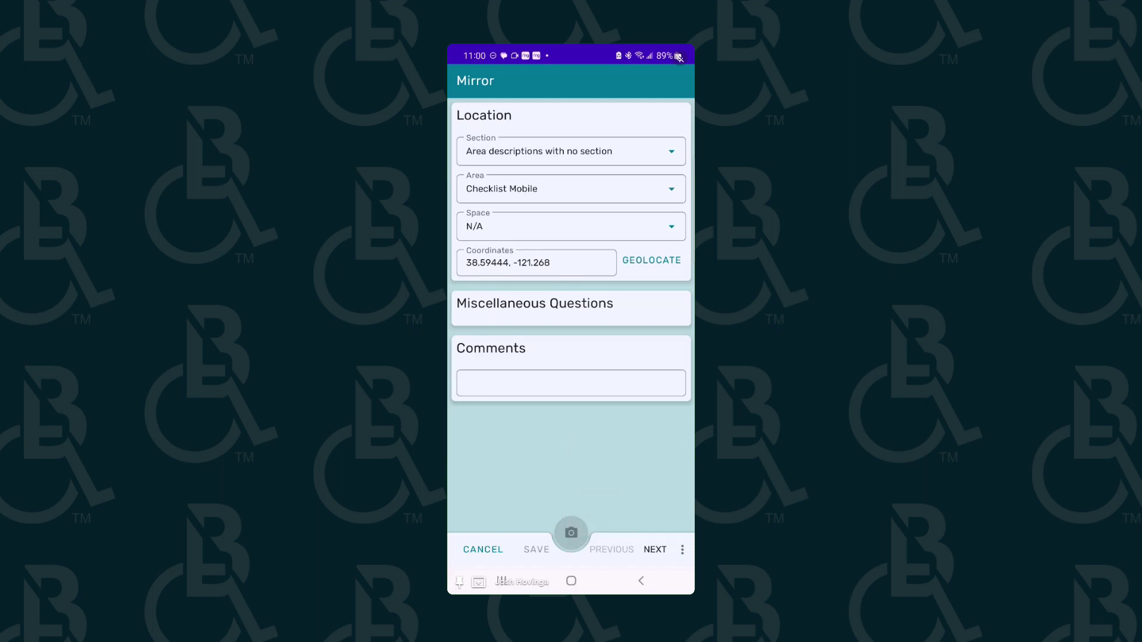
Take a photo of the mirror for the mirror location question and save the completed checklist
click(655, 549)
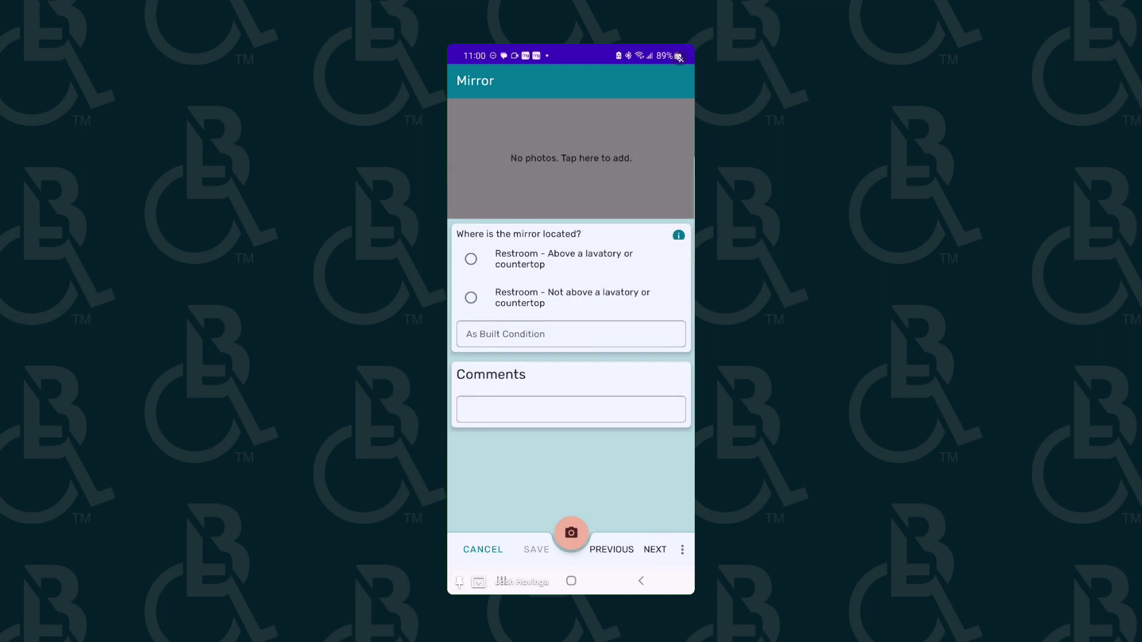
click(571, 533)
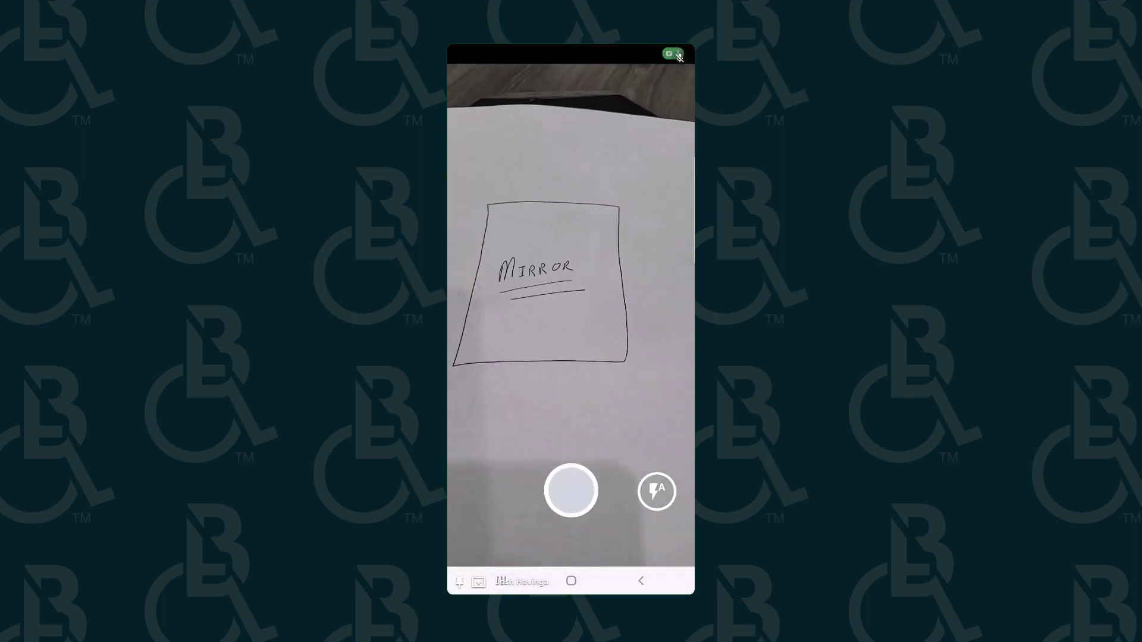
click(571, 491)
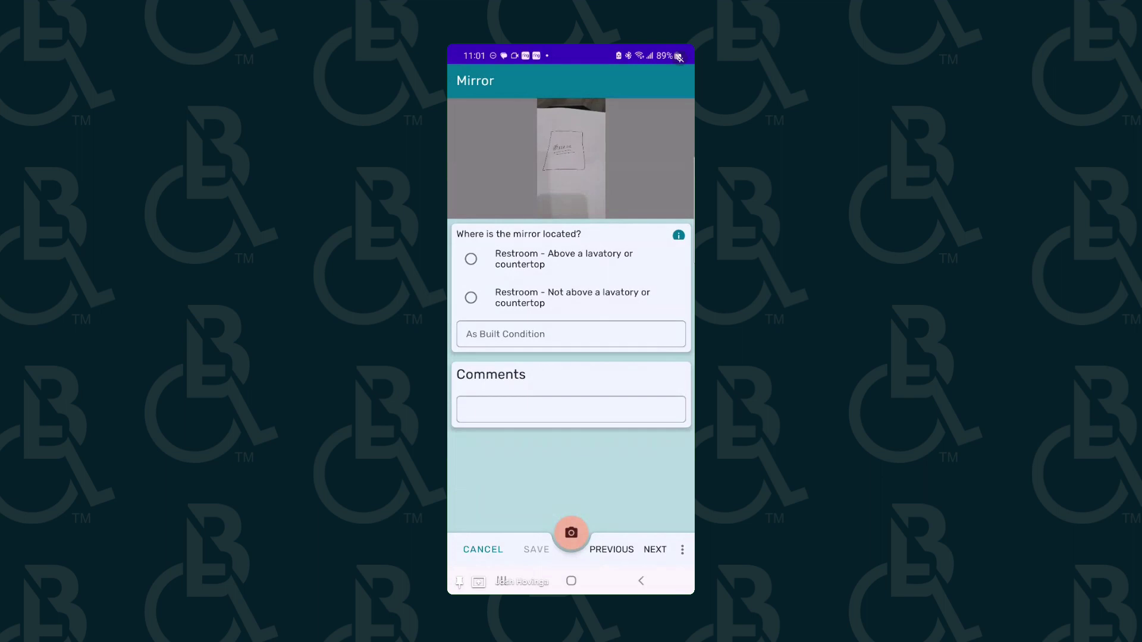
click(571, 158)
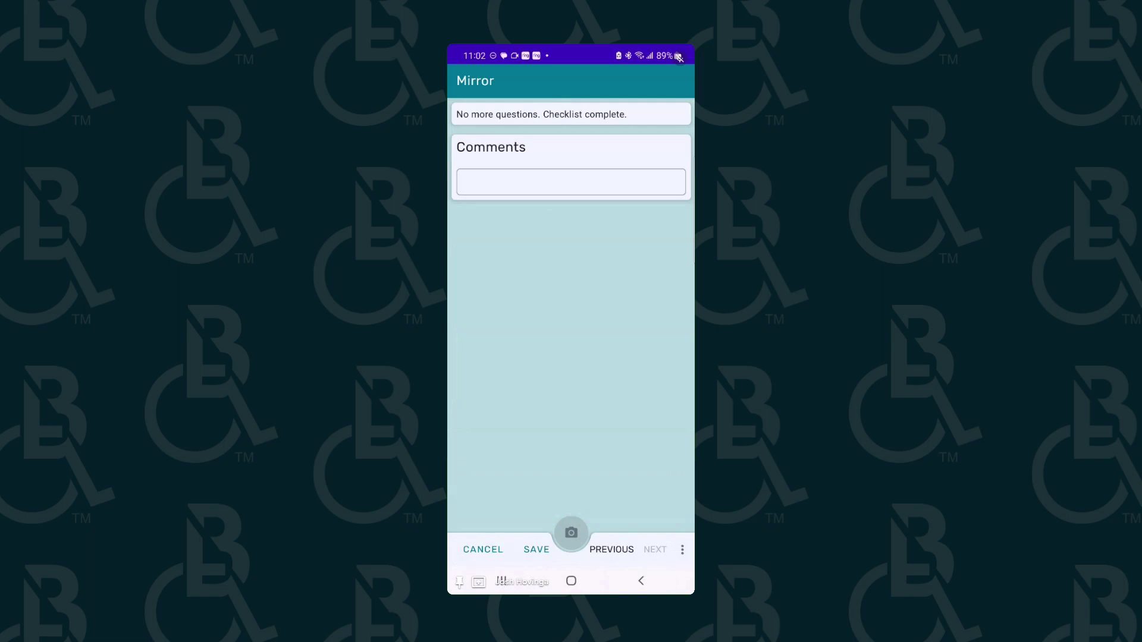
click(537, 549)
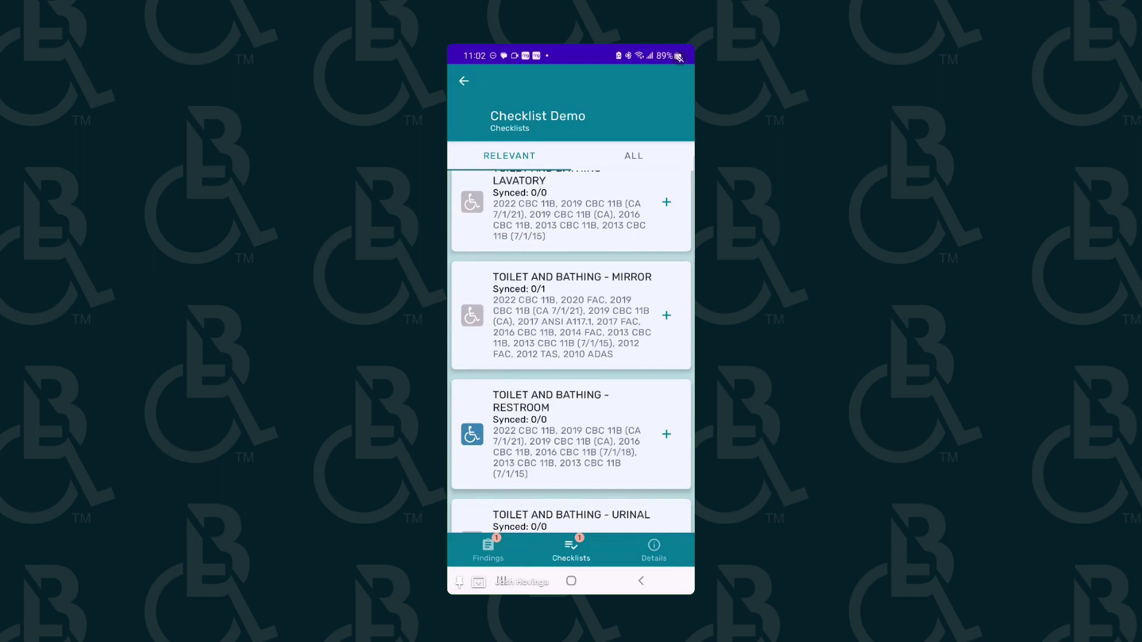
Look through the evaluation's relevant checklists and check the sync counts, including the Toilet and Bathing - Mirror entry
scroll(570, 351, up, 1)
scroll(570, 351, up, 2)
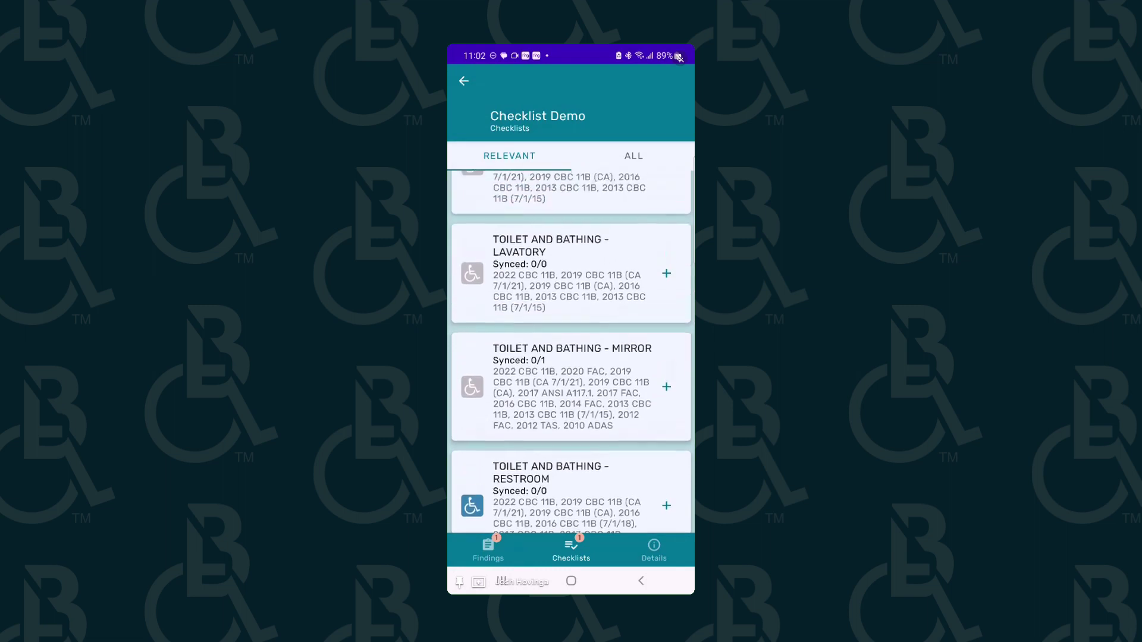
click(571, 549)
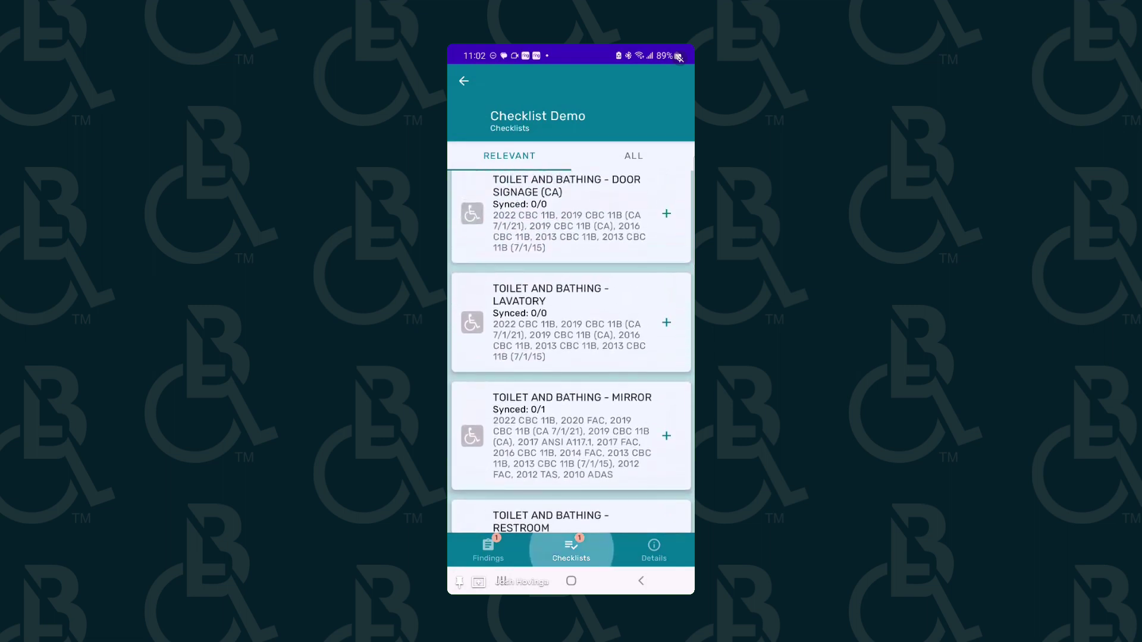
scroll(570, 351, down, 5)
scroll(571, 351, down, 10)
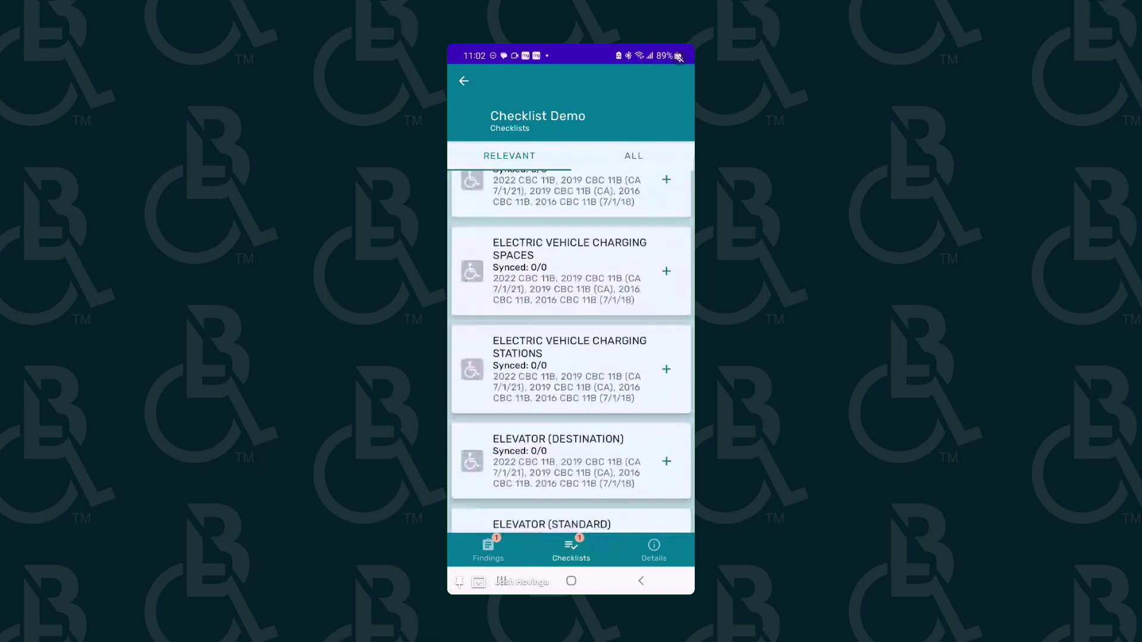
scroll(571, 351, down, 10)
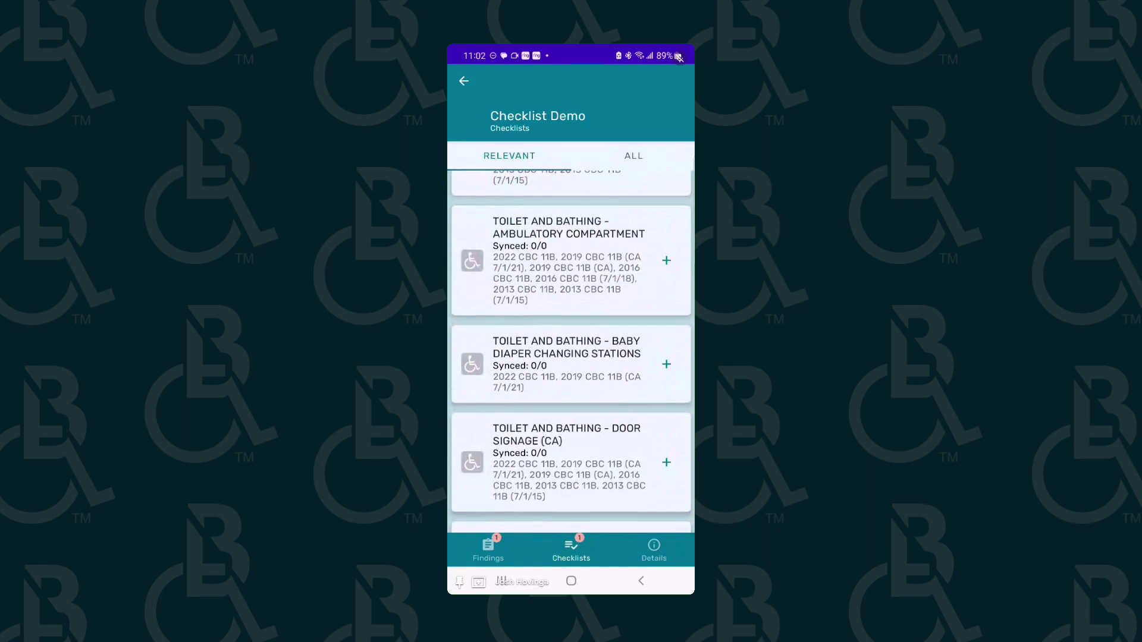
scroll(571, 351, down, 5)
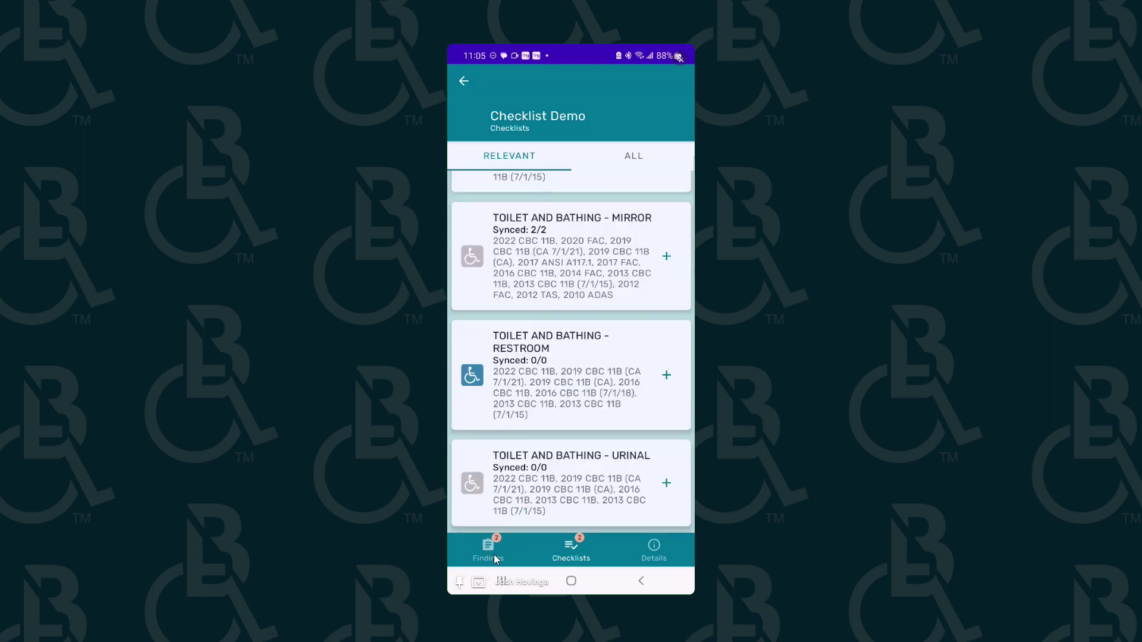
Open the mirror finding in the Checklist Mobile area, review its photo, location and finding details, and leave it without editing
click(493, 550)
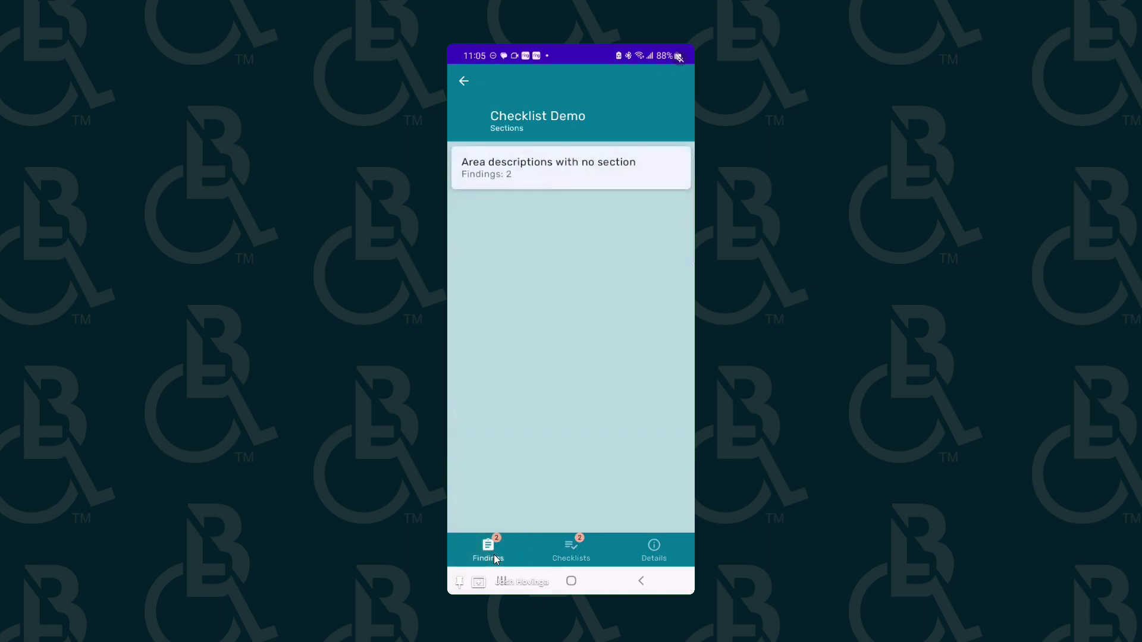
click(511, 170)
click(512, 217)
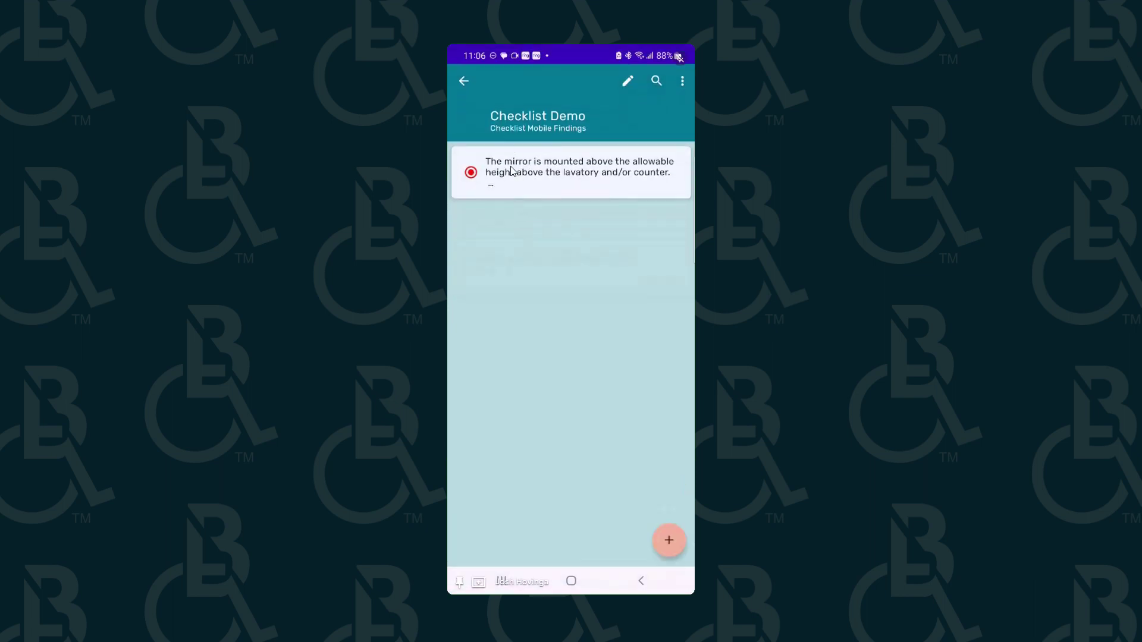
click(512, 171)
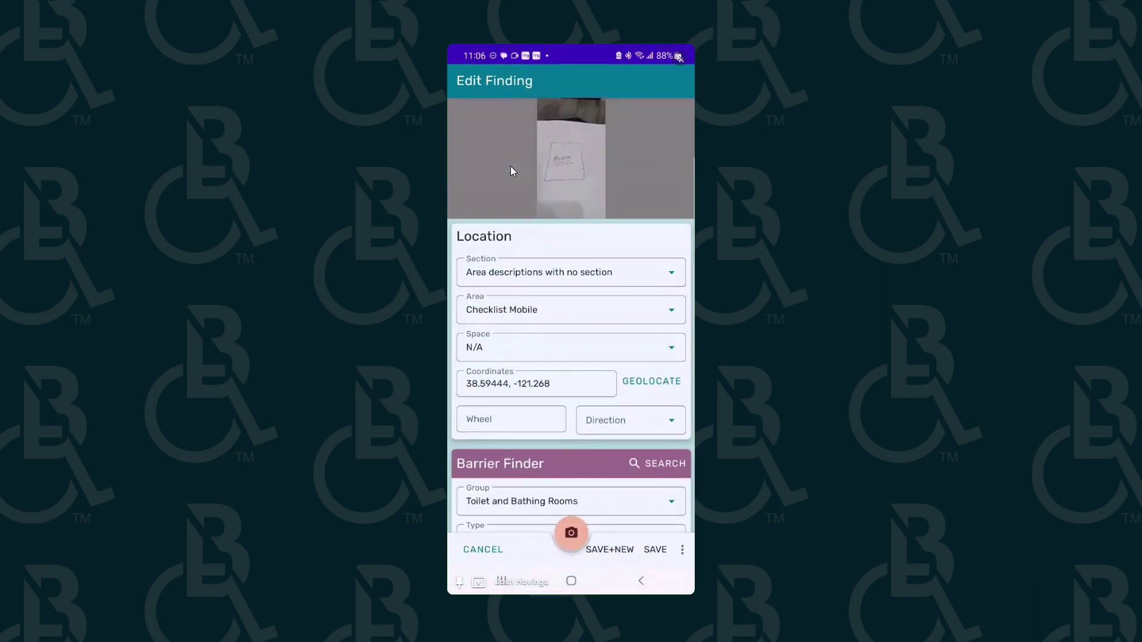
scroll(510, 171, down, 5)
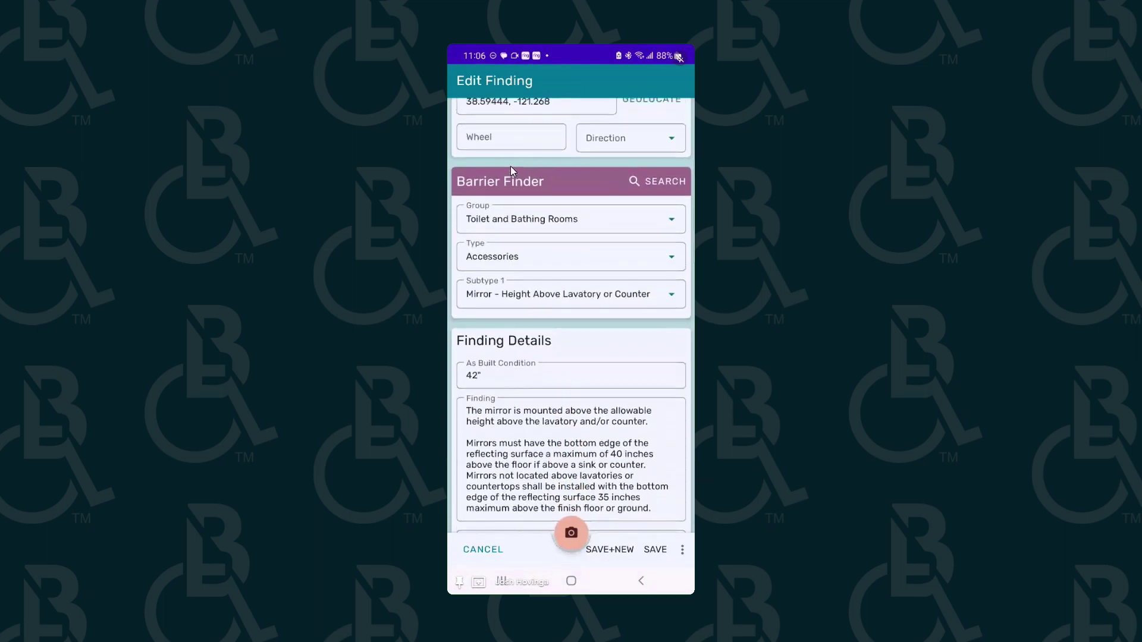
scroll(510, 171, up, 3)
scroll(511, 171, up, 1)
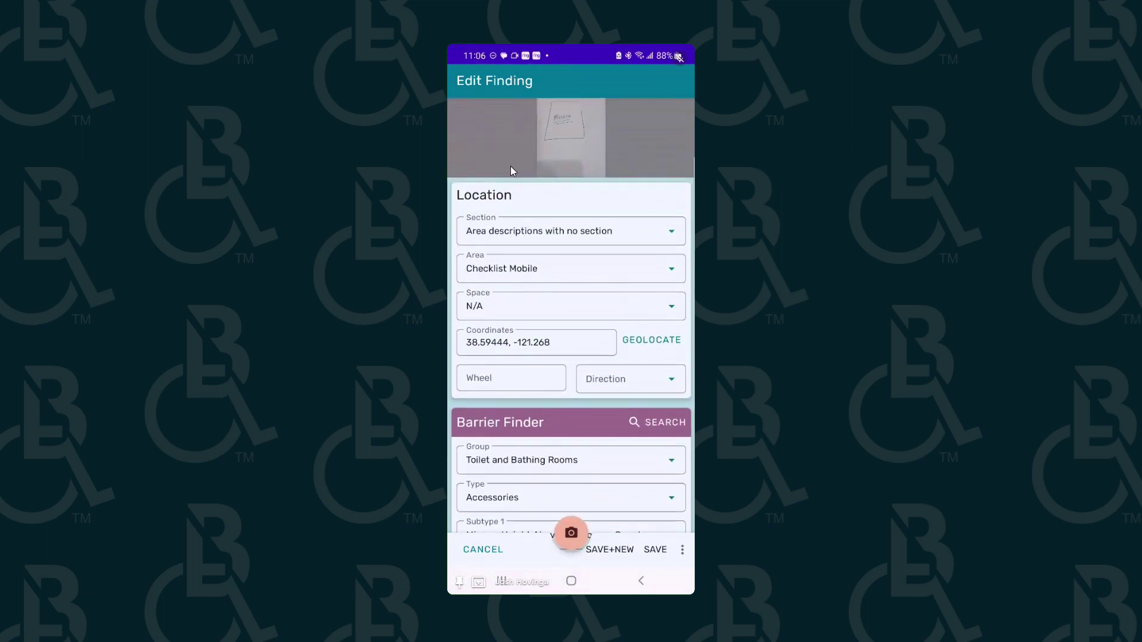
right_click(510, 170)
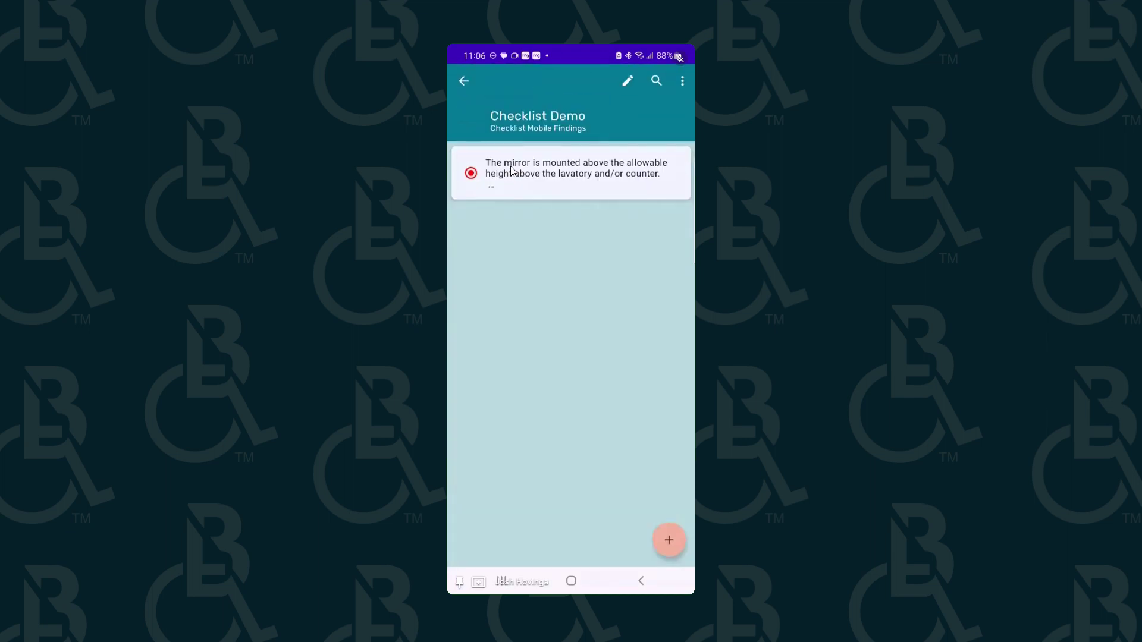
right_click(510, 171)
right_click(511, 167)
right_click(511, 168)
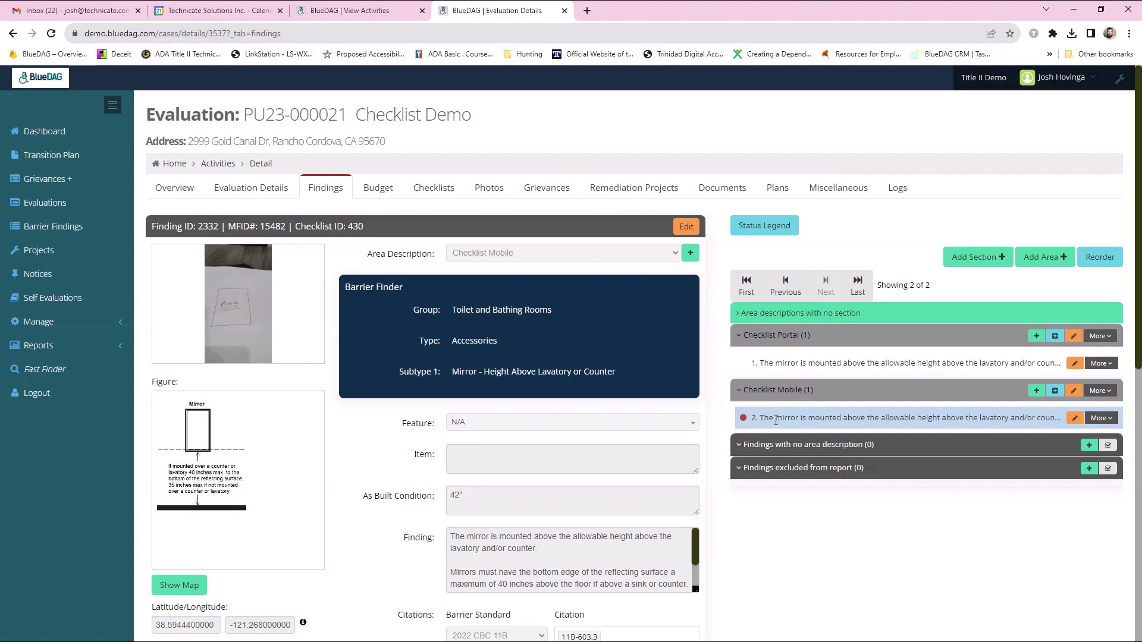
Open the Checklist Mobile mirror checklist from the portal evaluation's checklists and filter its details to answers with findings
click(444, 190)
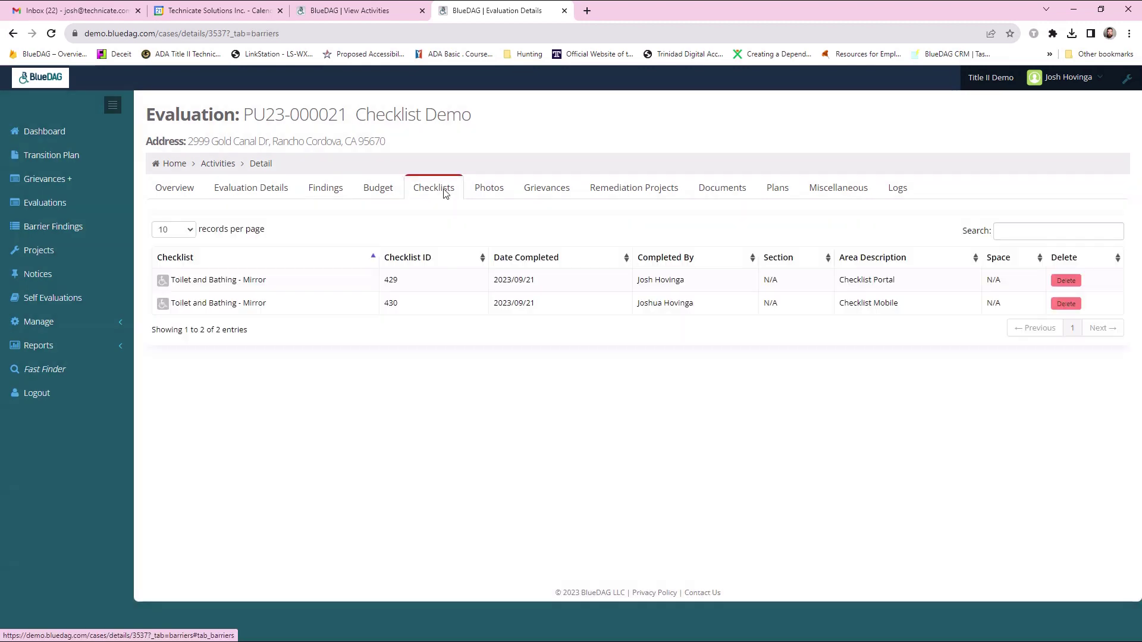
click(305, 308)
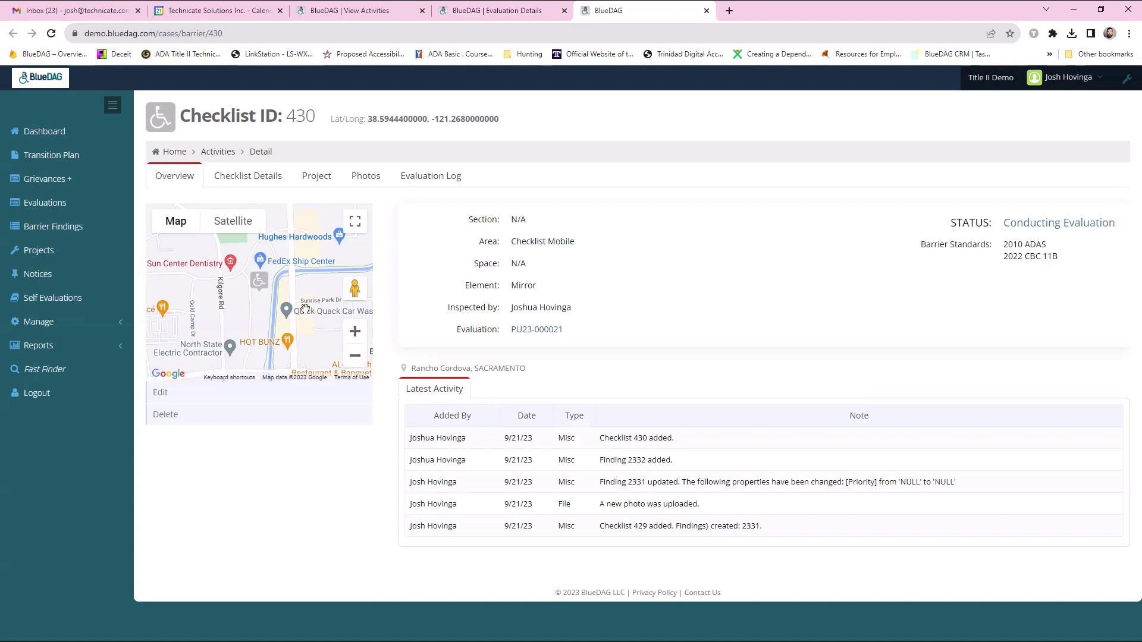
click(260, 178)
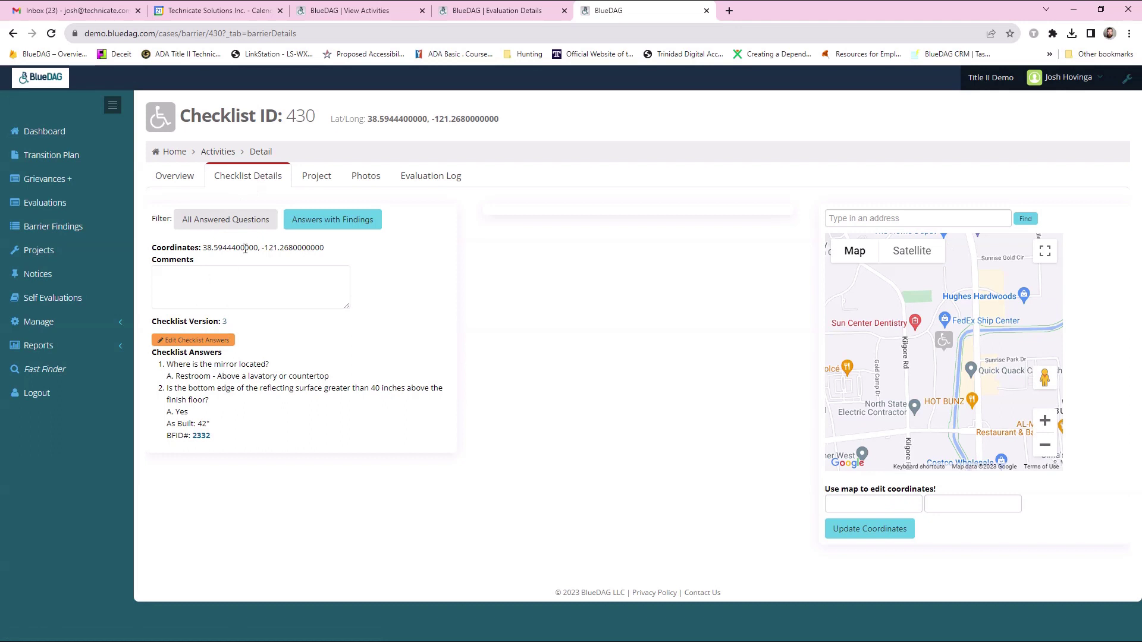
click(350, 230)
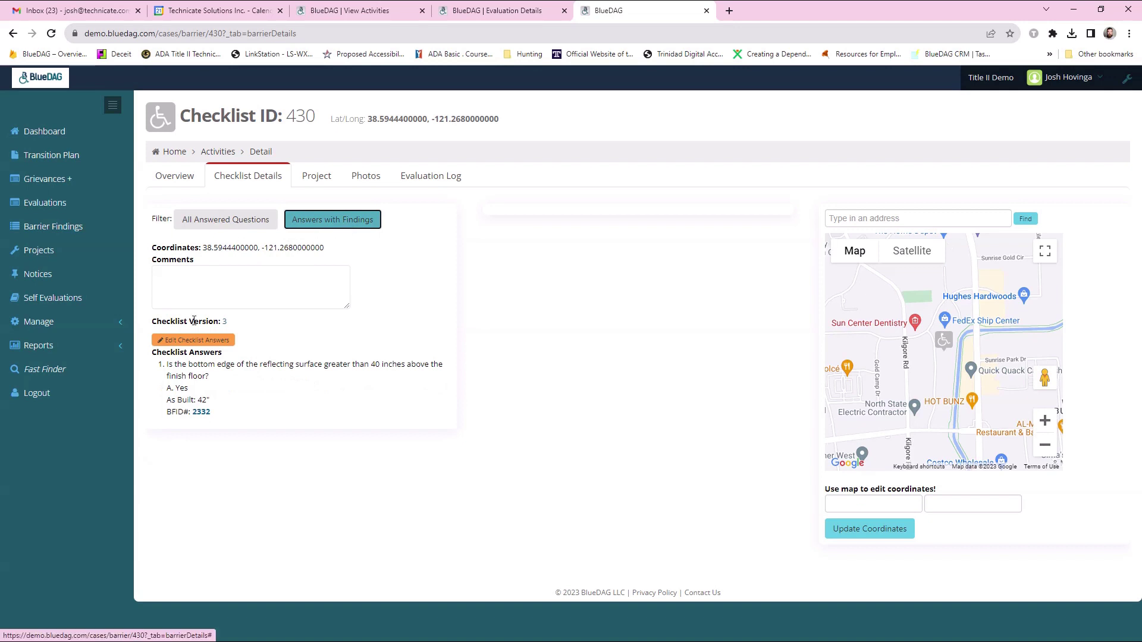
Show the photo attached to the reflecting surface height answer, view it enlarged, and close the enlarged view
click(219, 369)
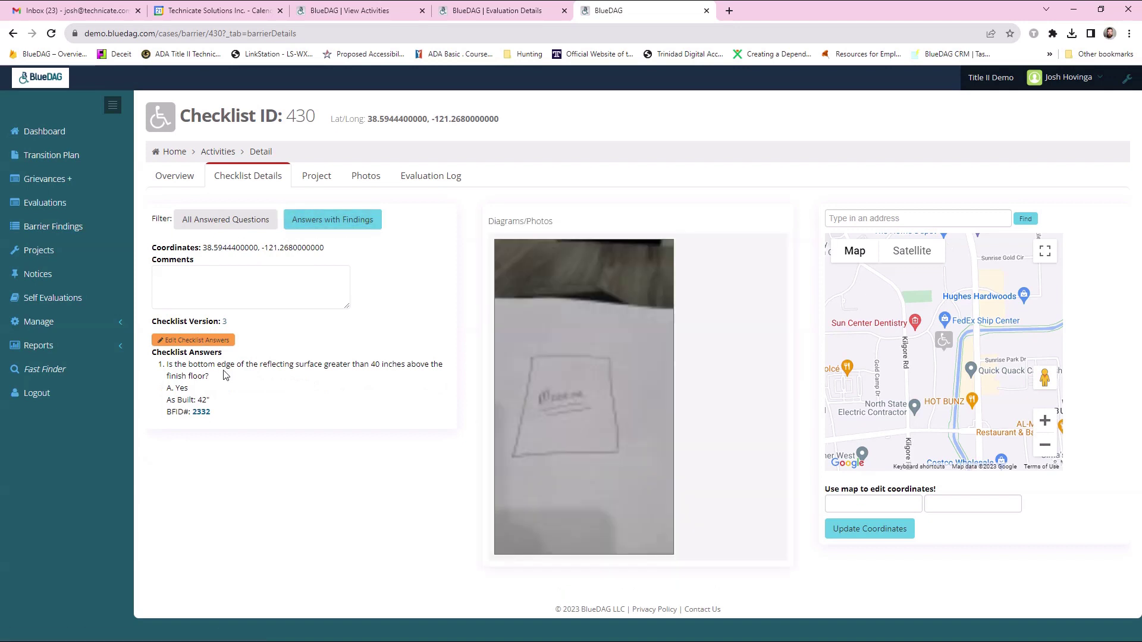
click(621, 381)
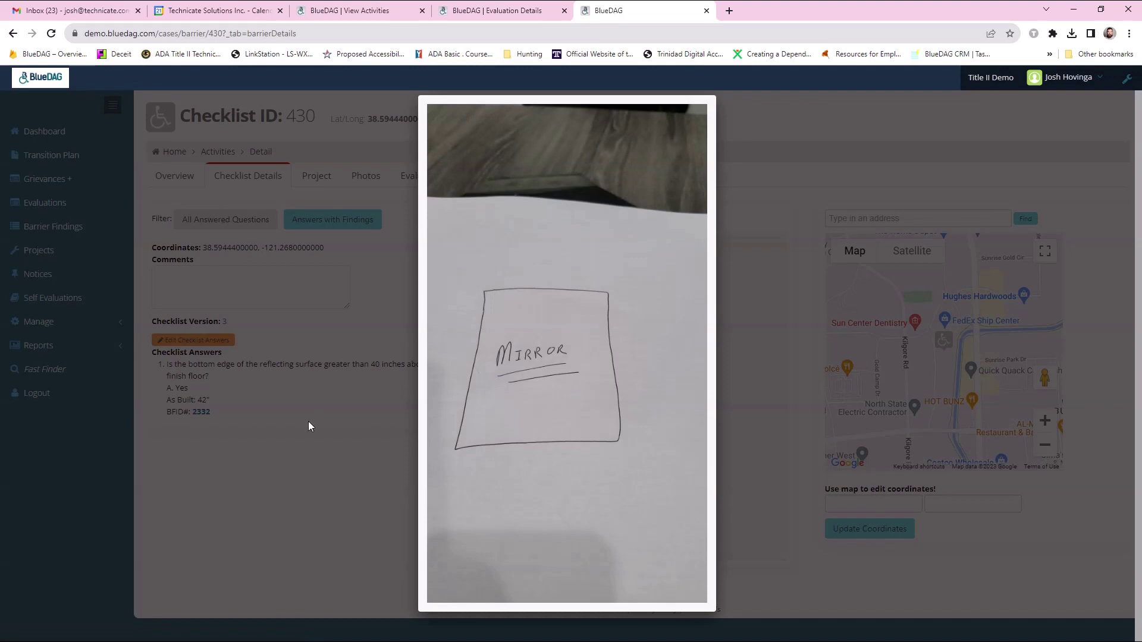
click(302, 452)
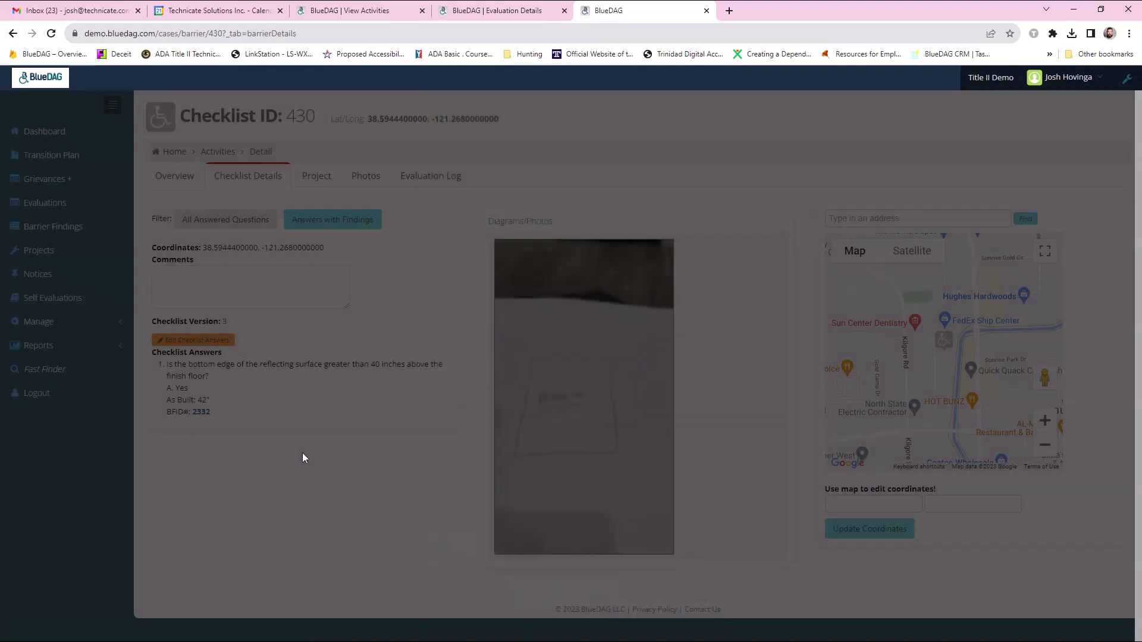
Open the barrier finding linked to the reflecting surface answer, and review the evaluation details down to the inspectors and barrier standards
click(201, 412)
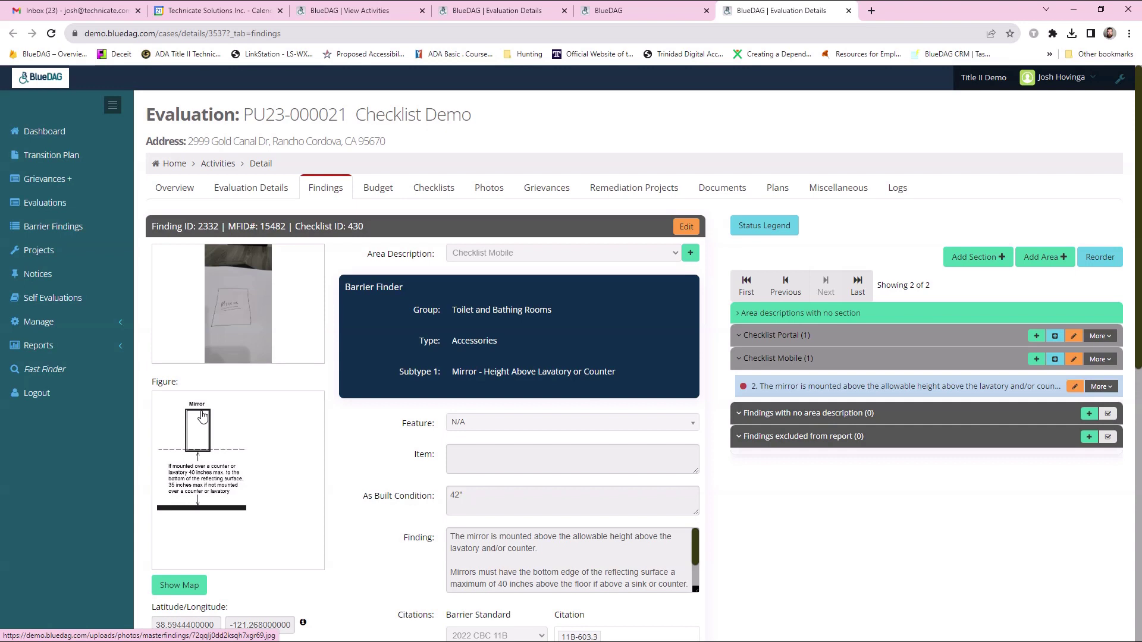
click(268, 193)
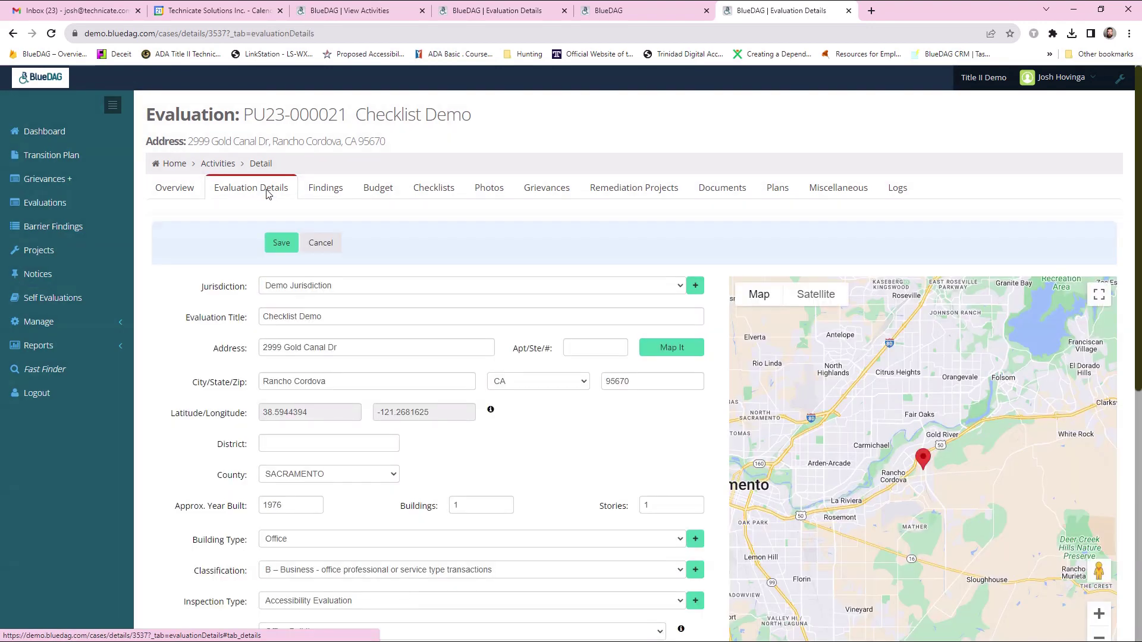
scroll(274, 260, down, 8)
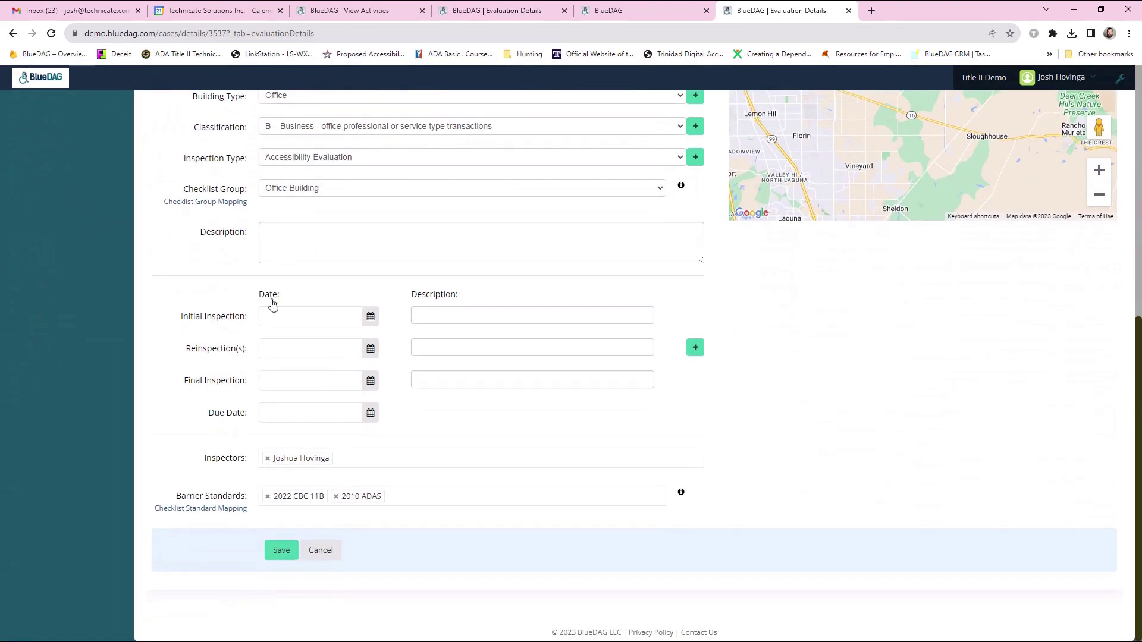